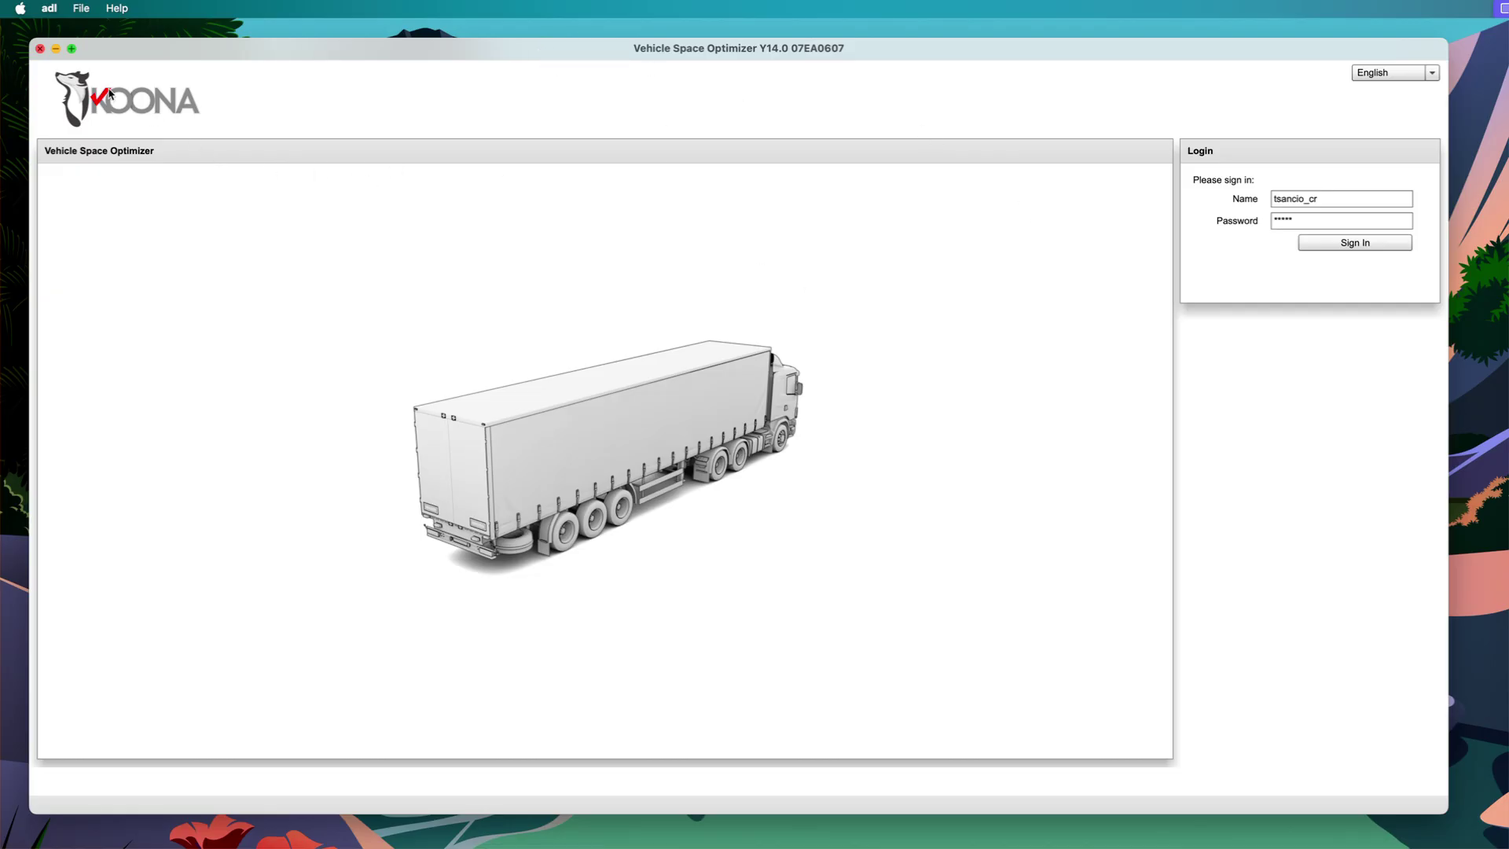
View the QPM Server and Data settings, and close the settings without changing anything.
left_click(152, 99)
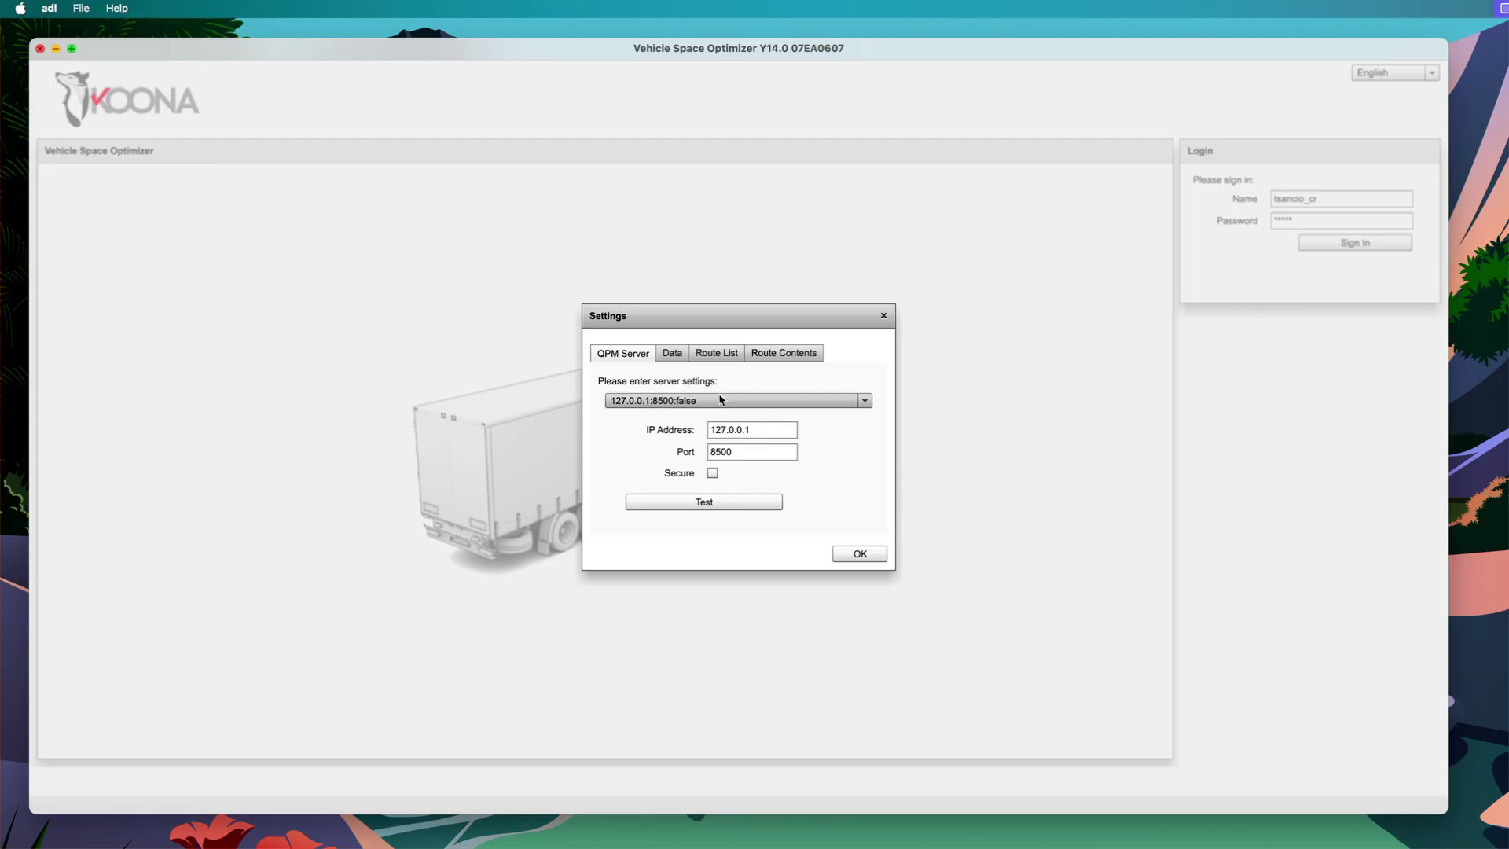
left_click(674, 353)
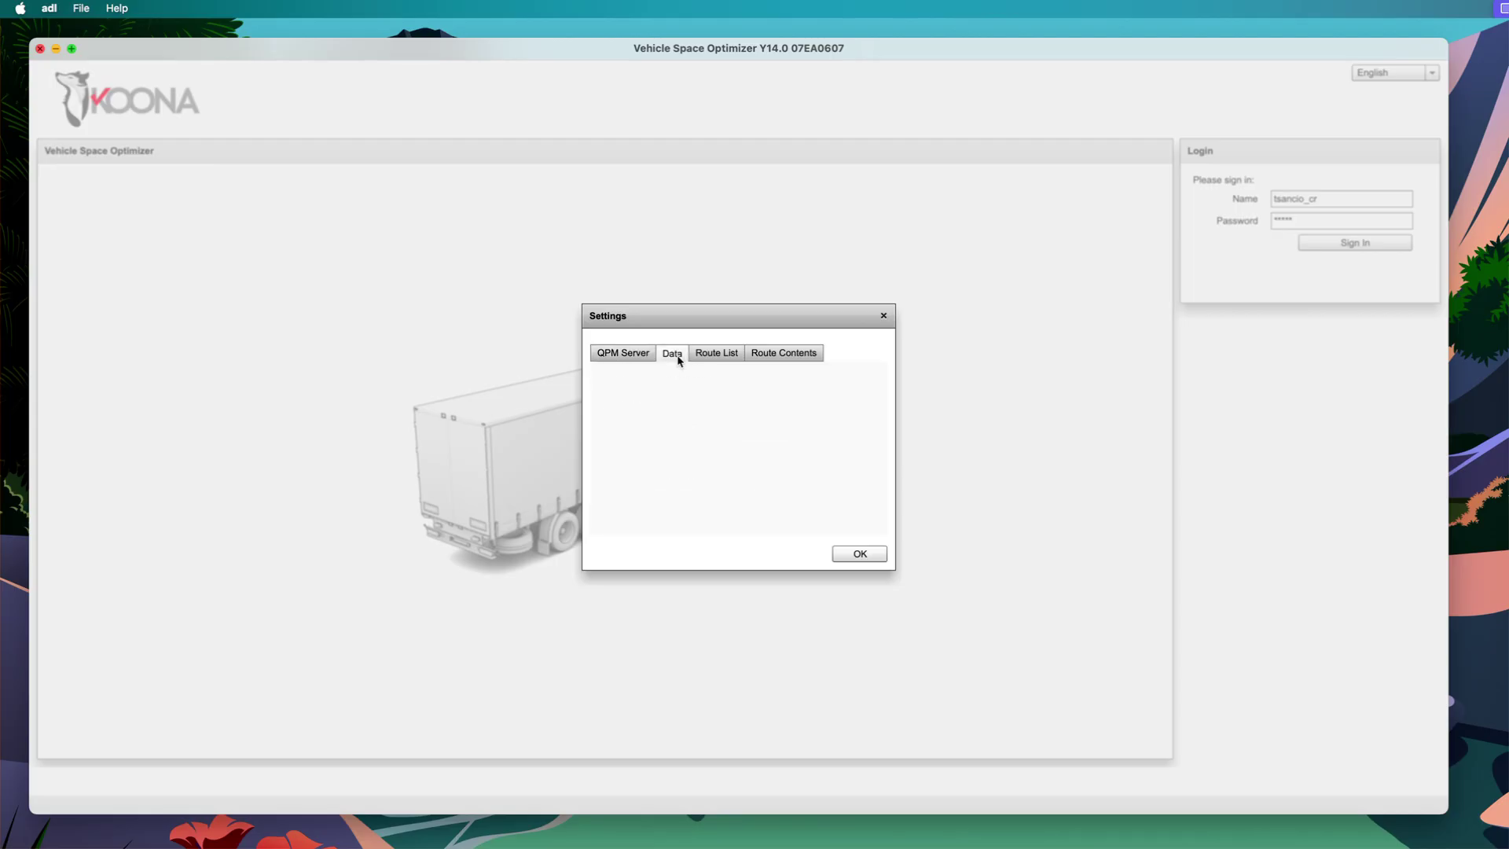
left_click(883, 316)
Sign in with the prefilled name and password, and open the Routes view.
left_click(1347, 198)
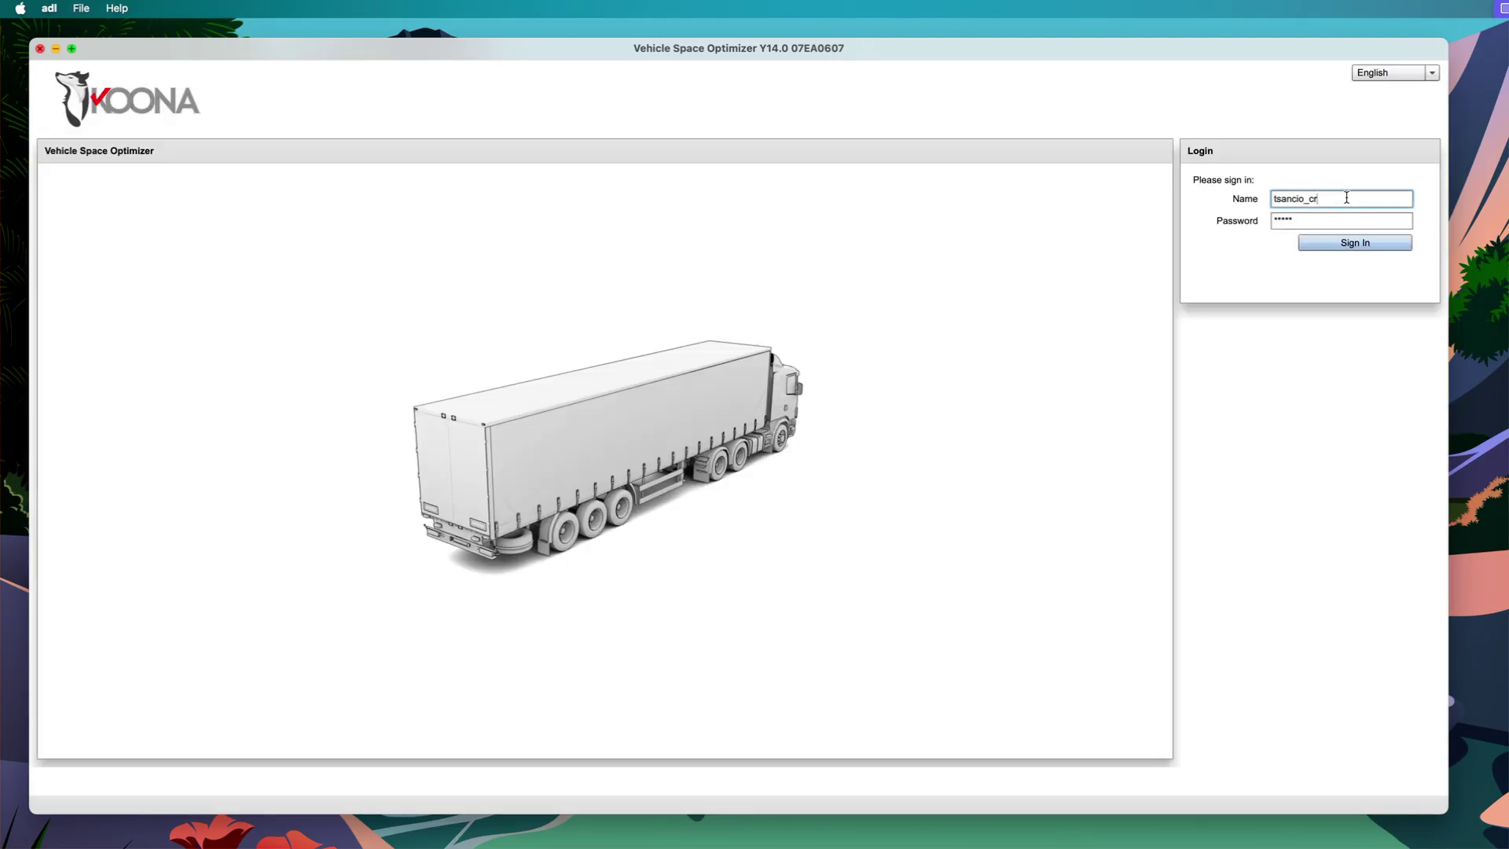
left_click(1341, 243)
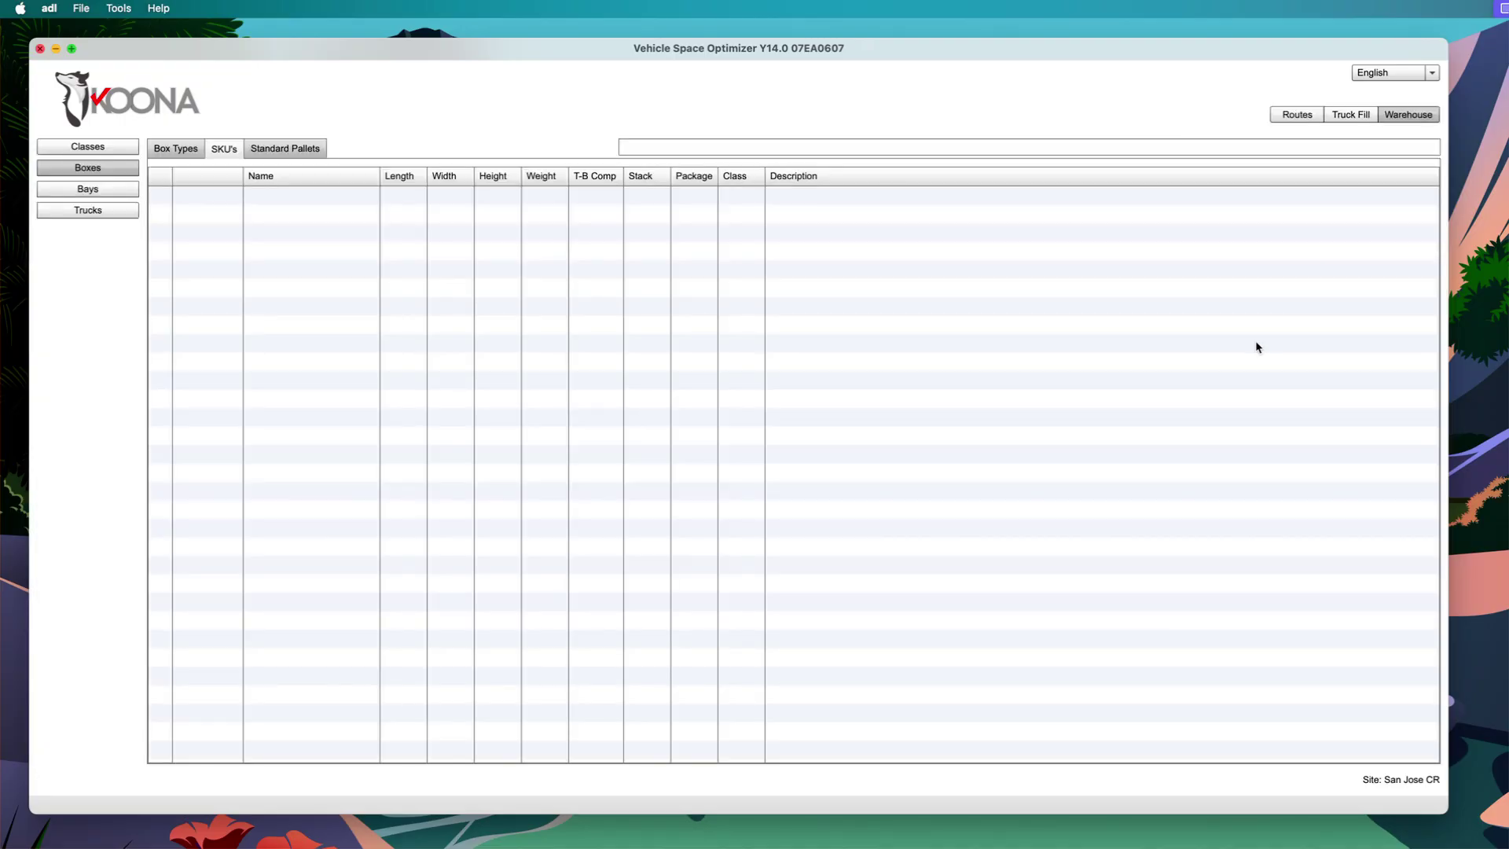
left_click(1295, 122)
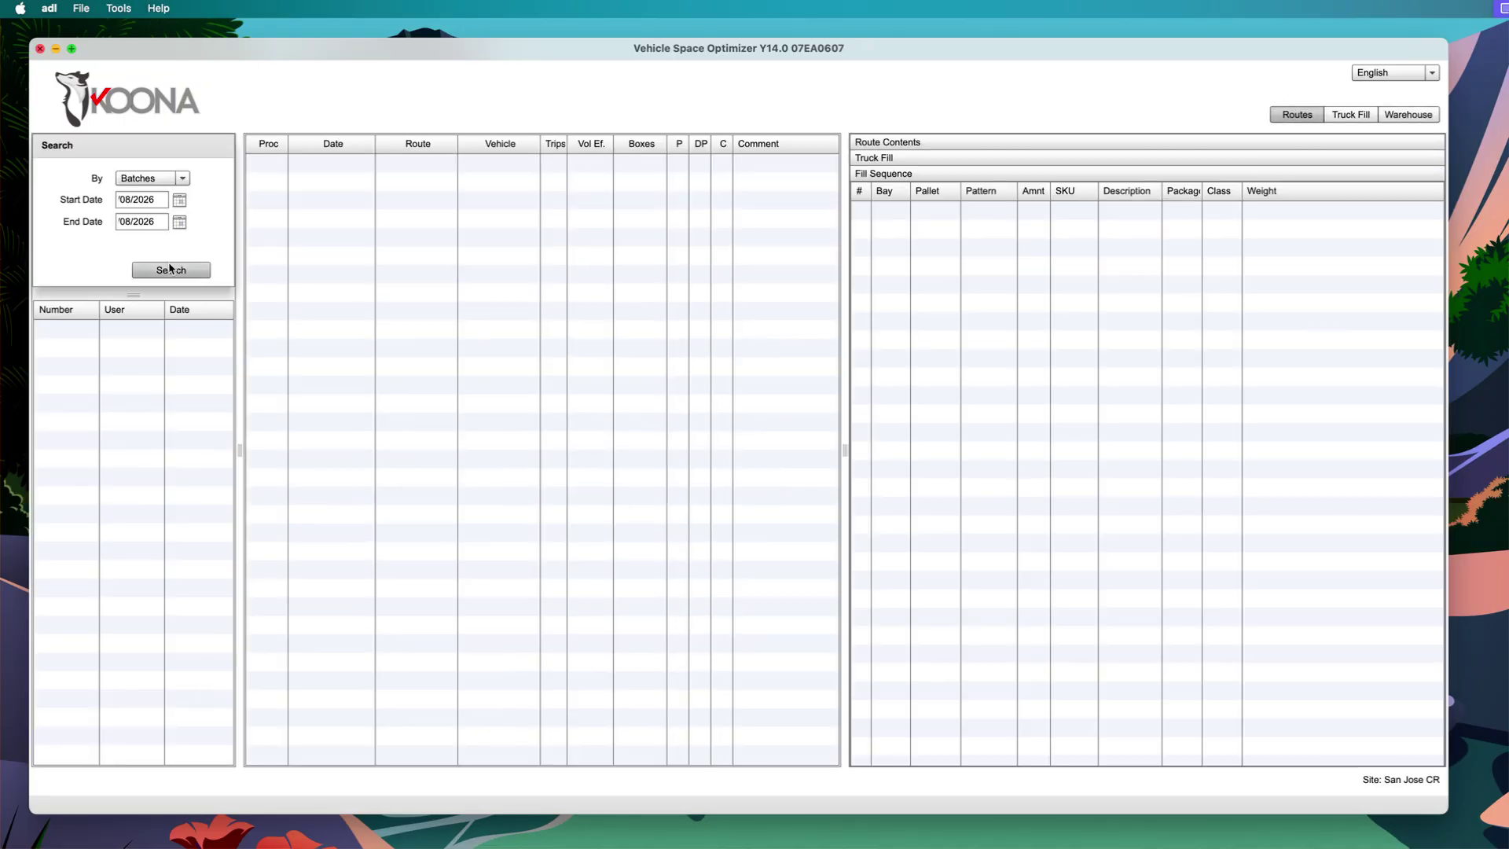
Search for batches with both the start date and the end date set to June 8, 2026.
left_click(184, 201)
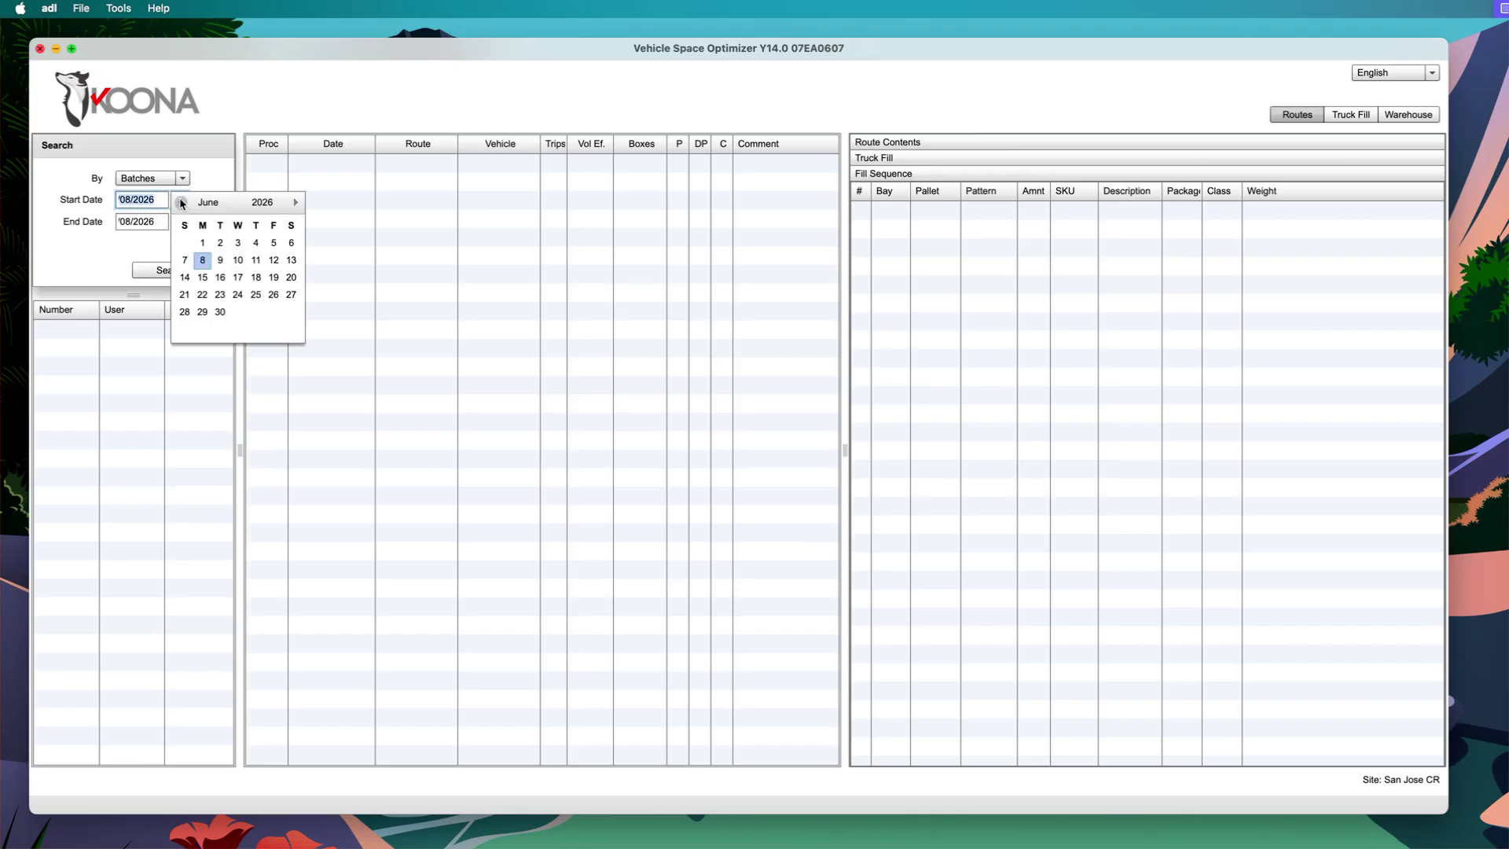
left_click(202, 262)
left_click(179, 222)
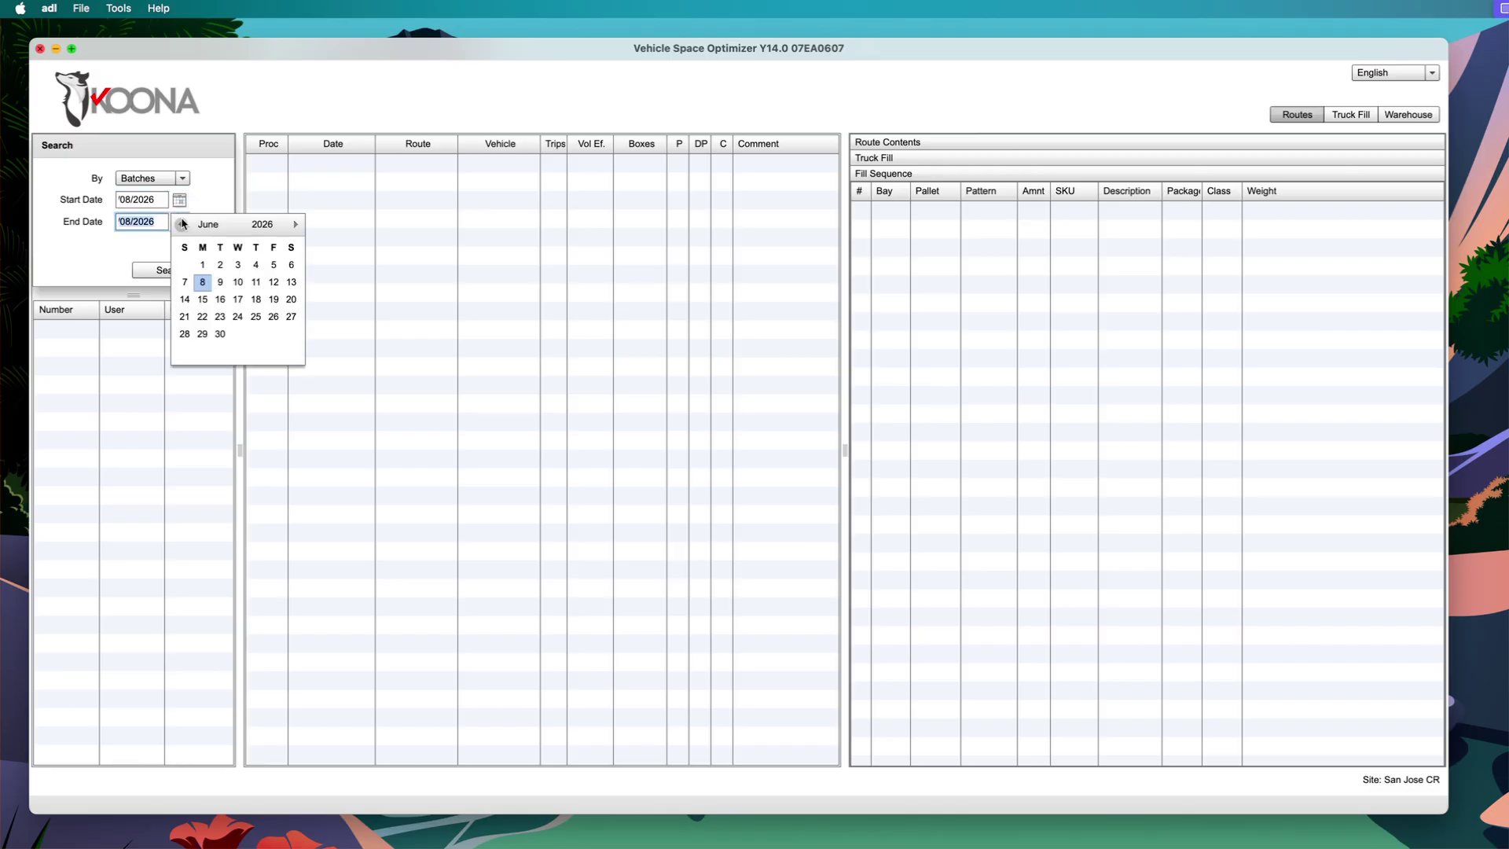
left_click(202, 284)
left_click(180, 271)
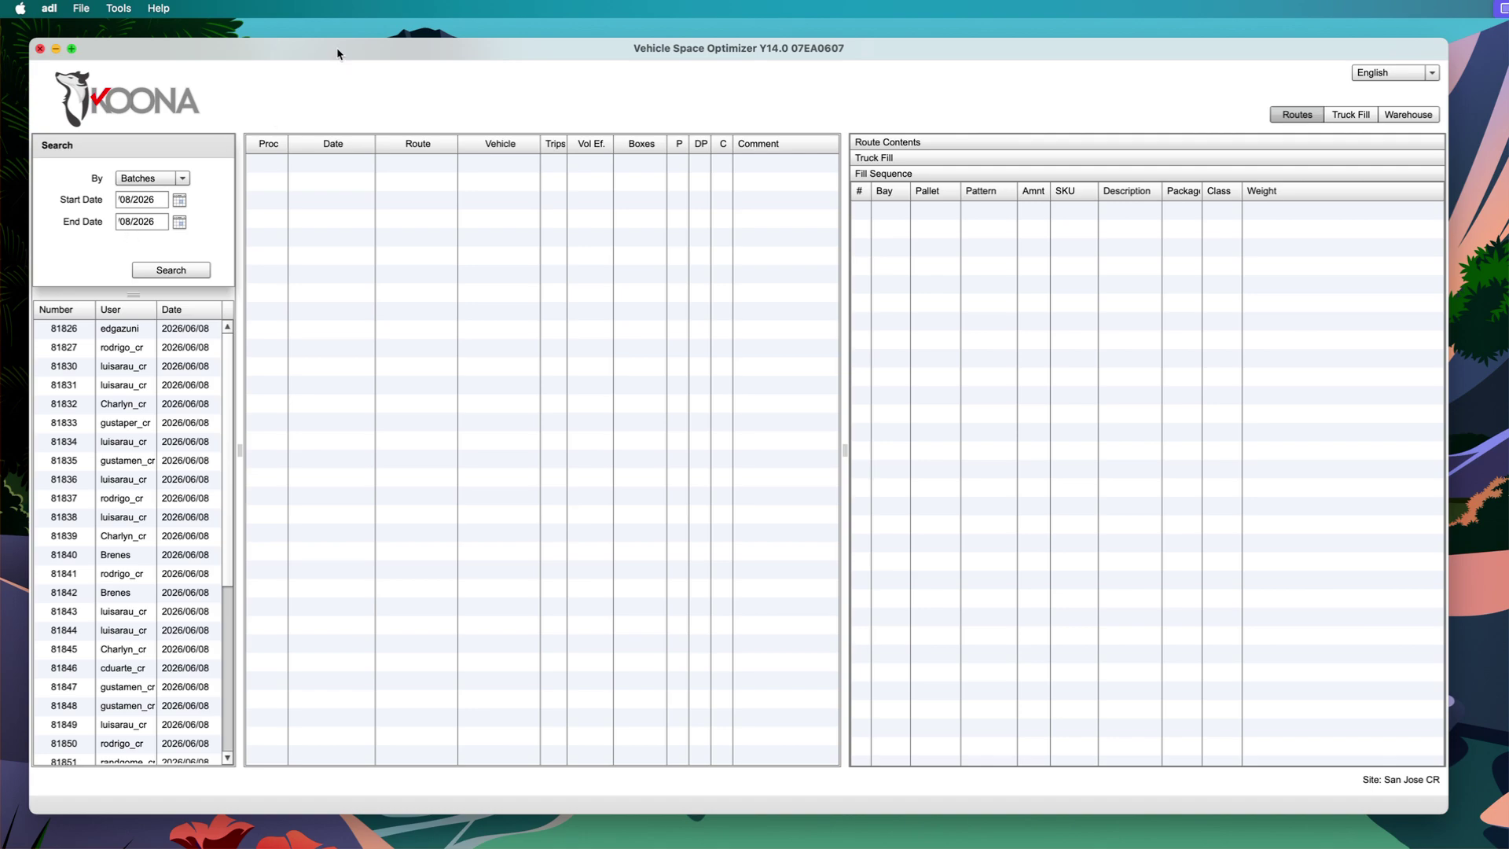
left_click_drag(337, 47, 337, 40)
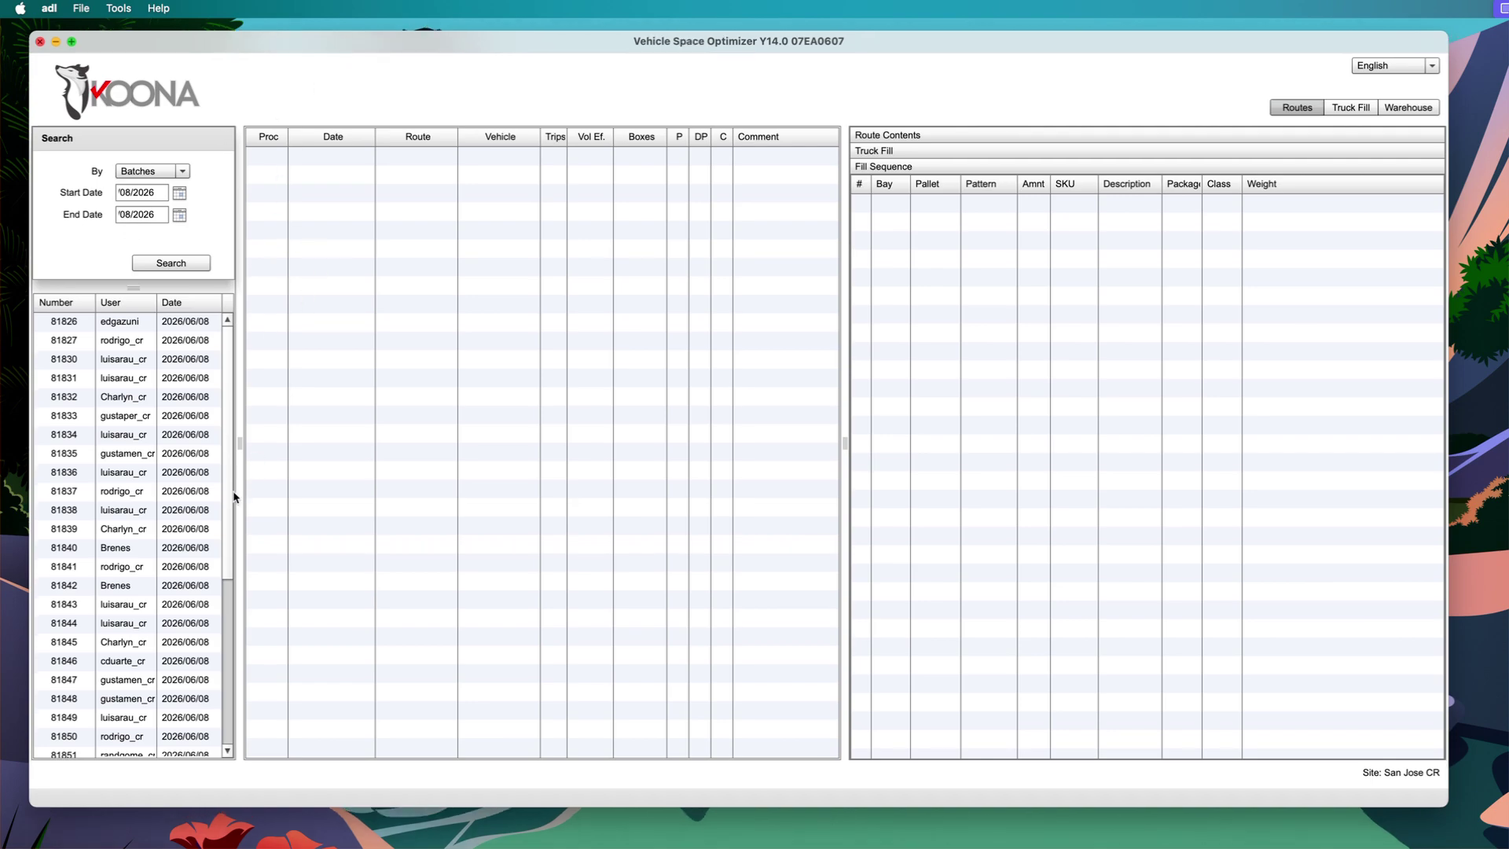
Load batch 81827 and erase the calculation of its route 141.
left_click(183, 358)
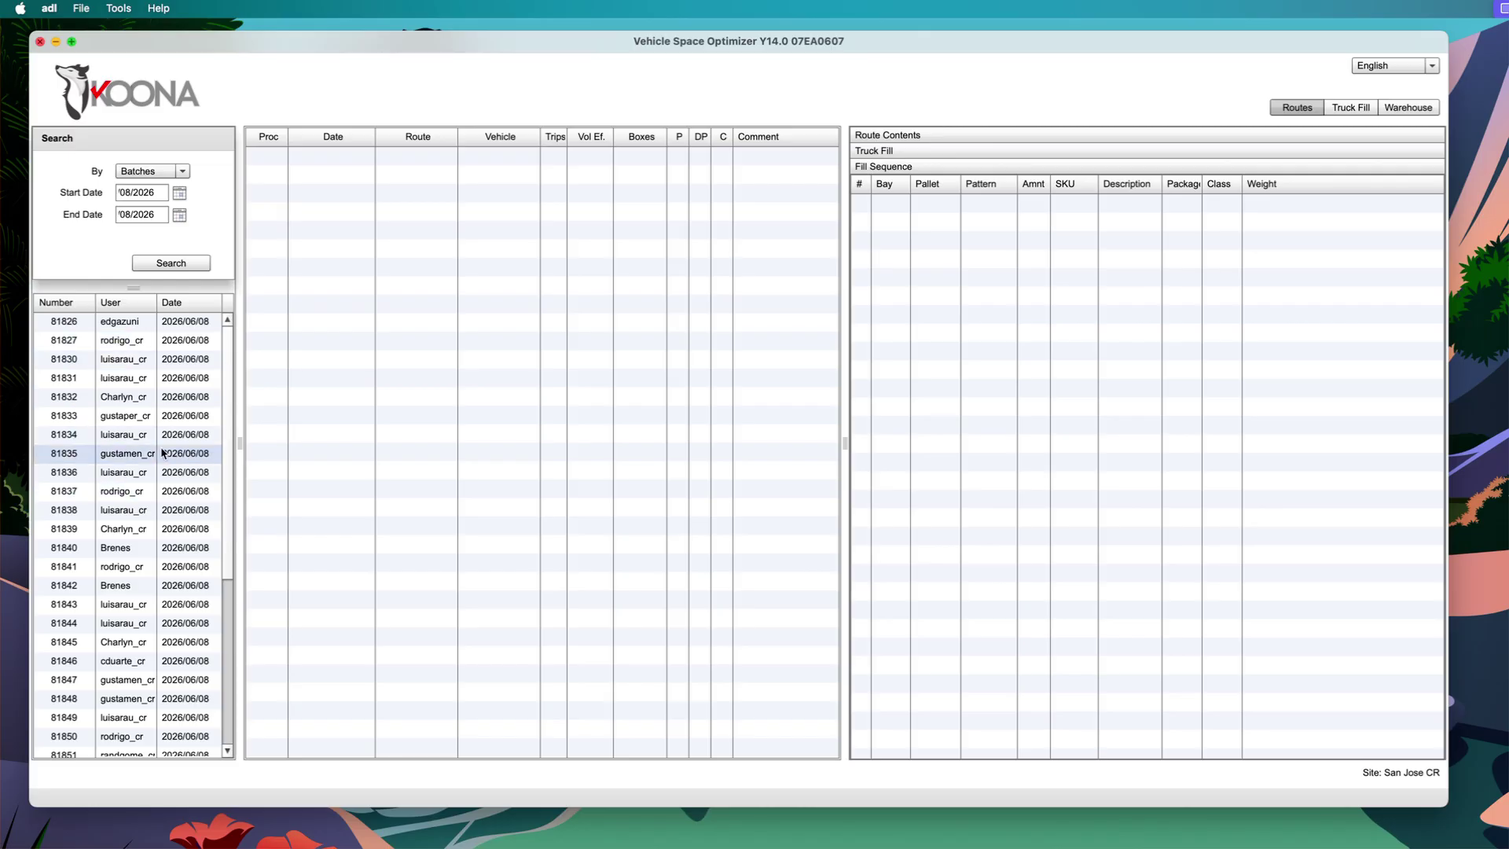
left_click(120, 345)
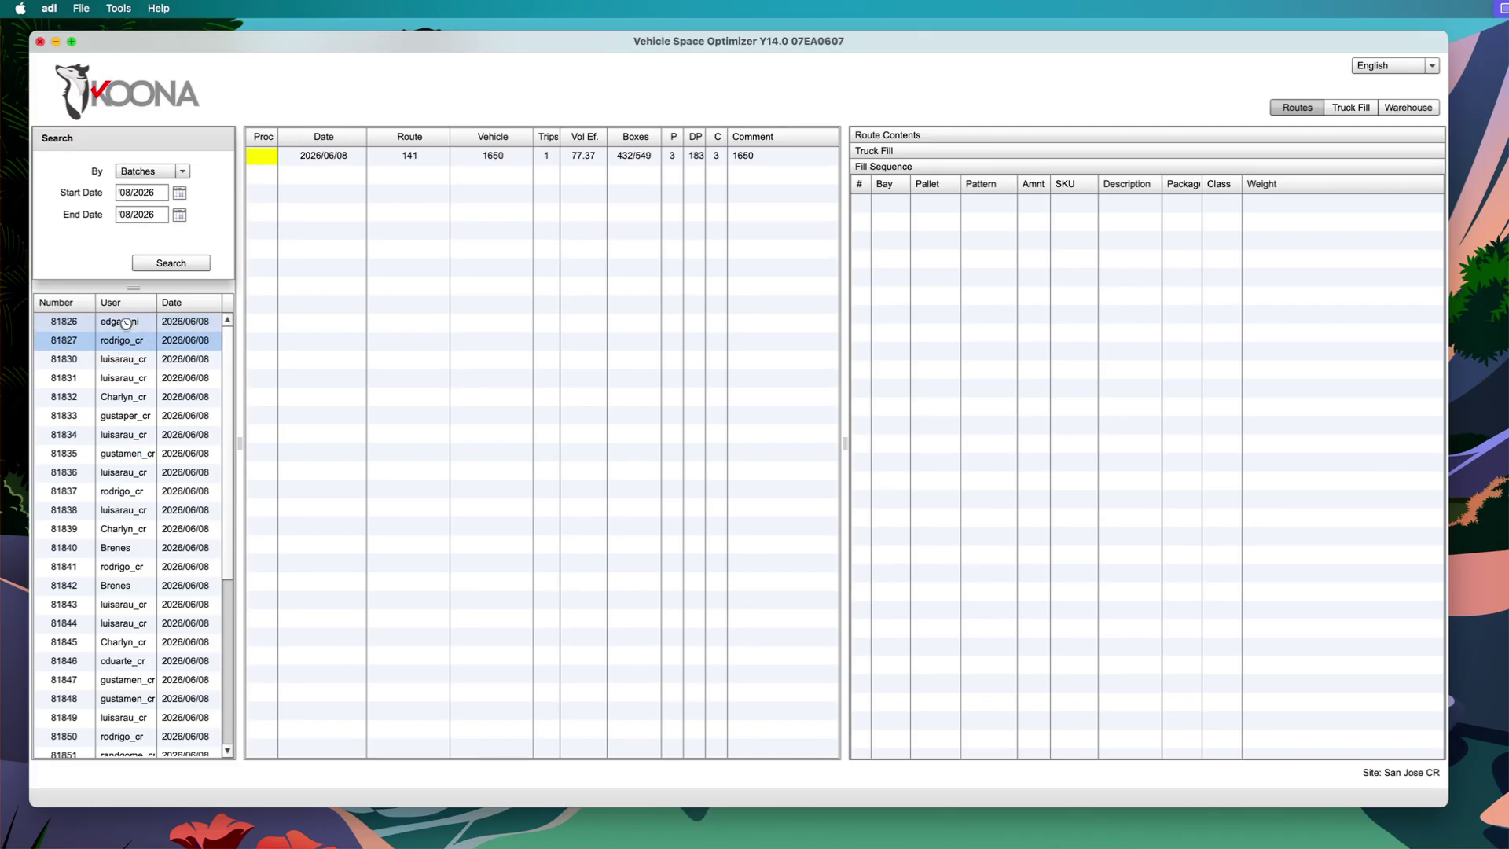
right_click(362, 155)
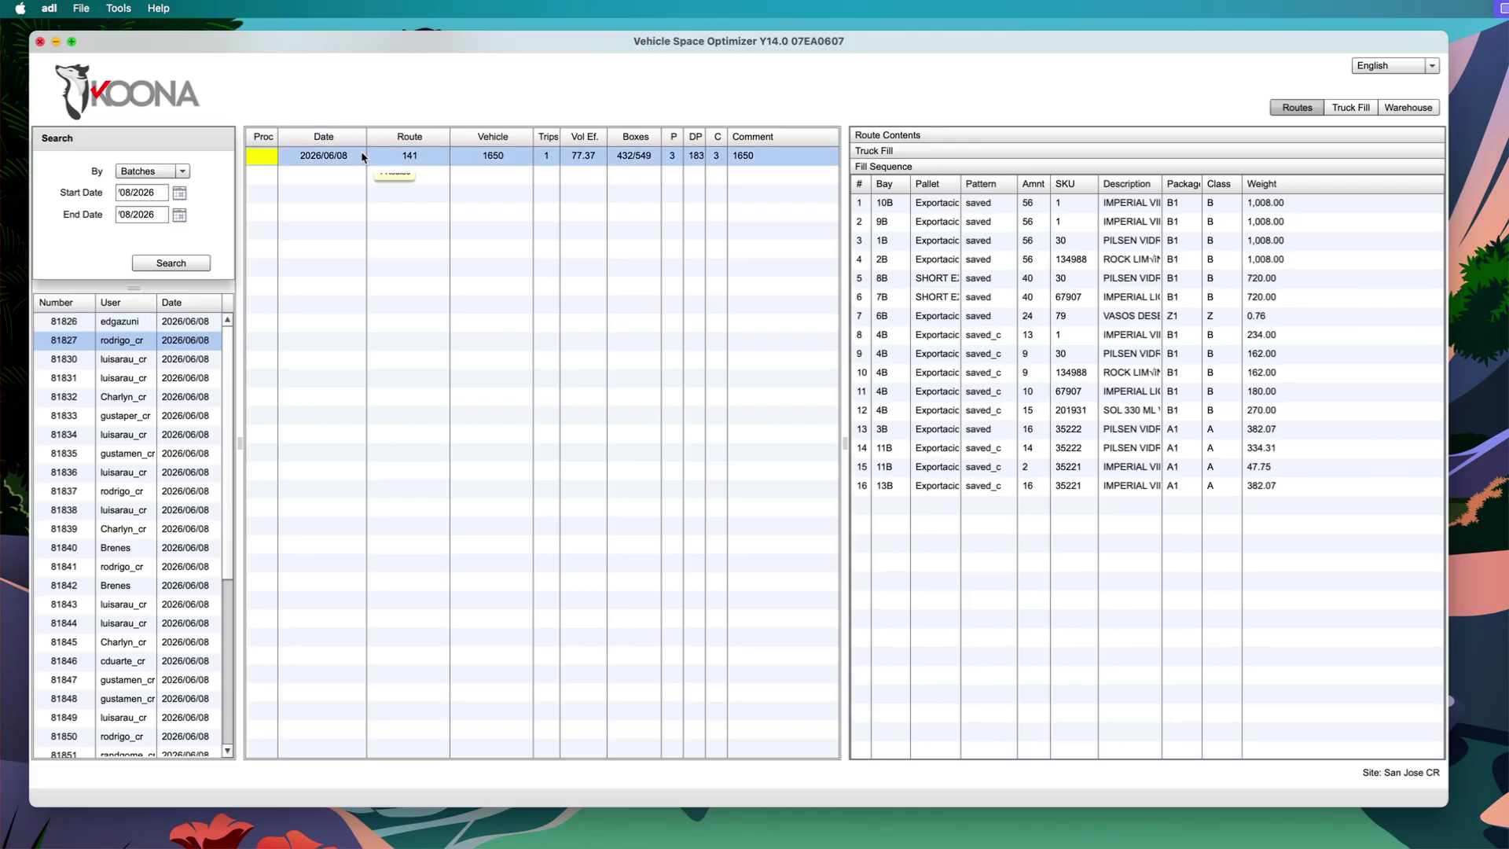
left_click(414, 239)
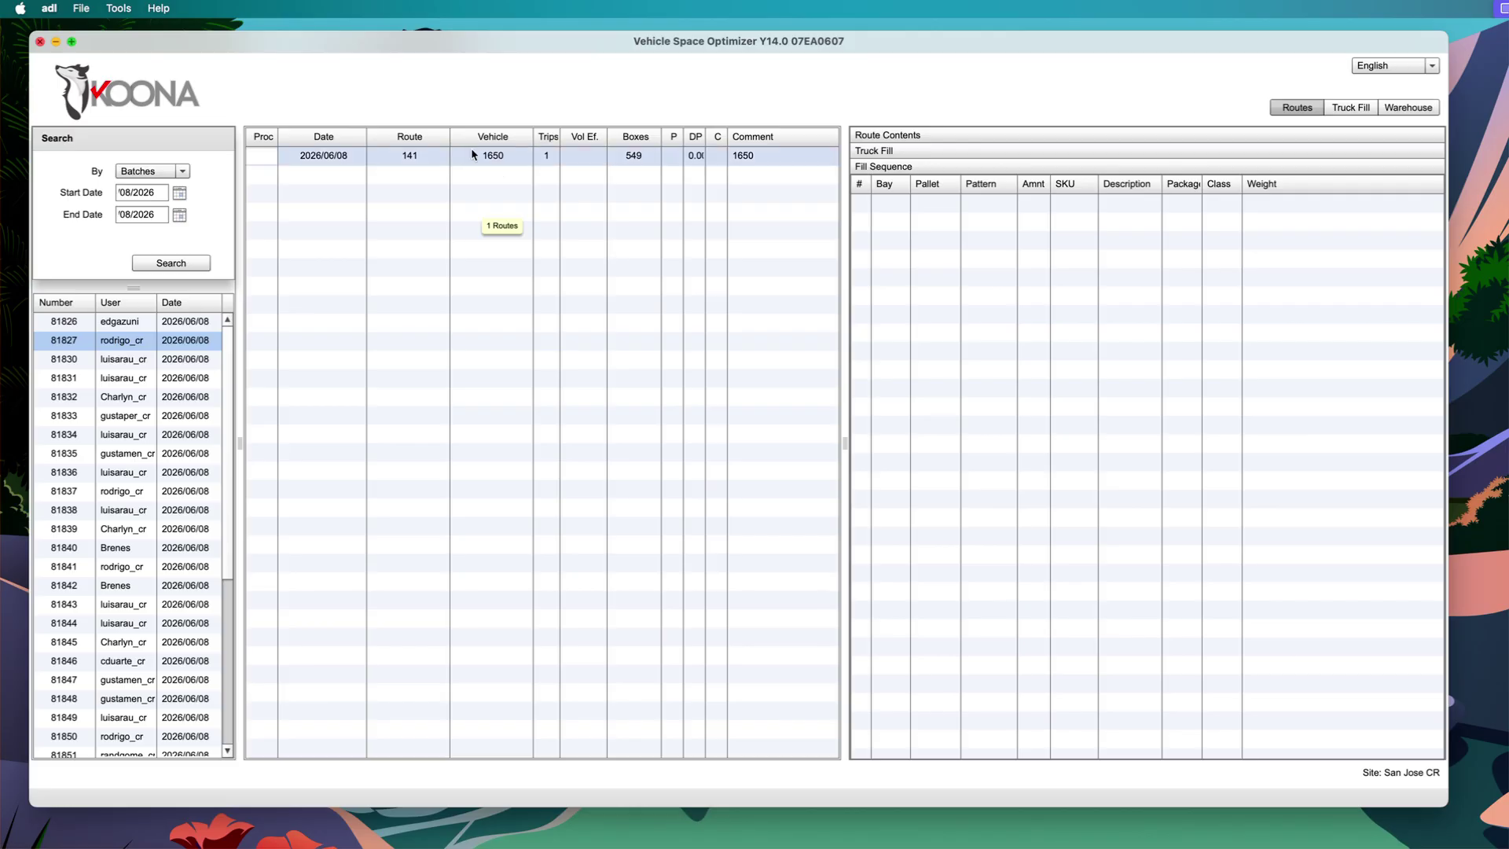
Show the route contents of route 141 and sort them by package in ascending order.
left_click(490, 157)
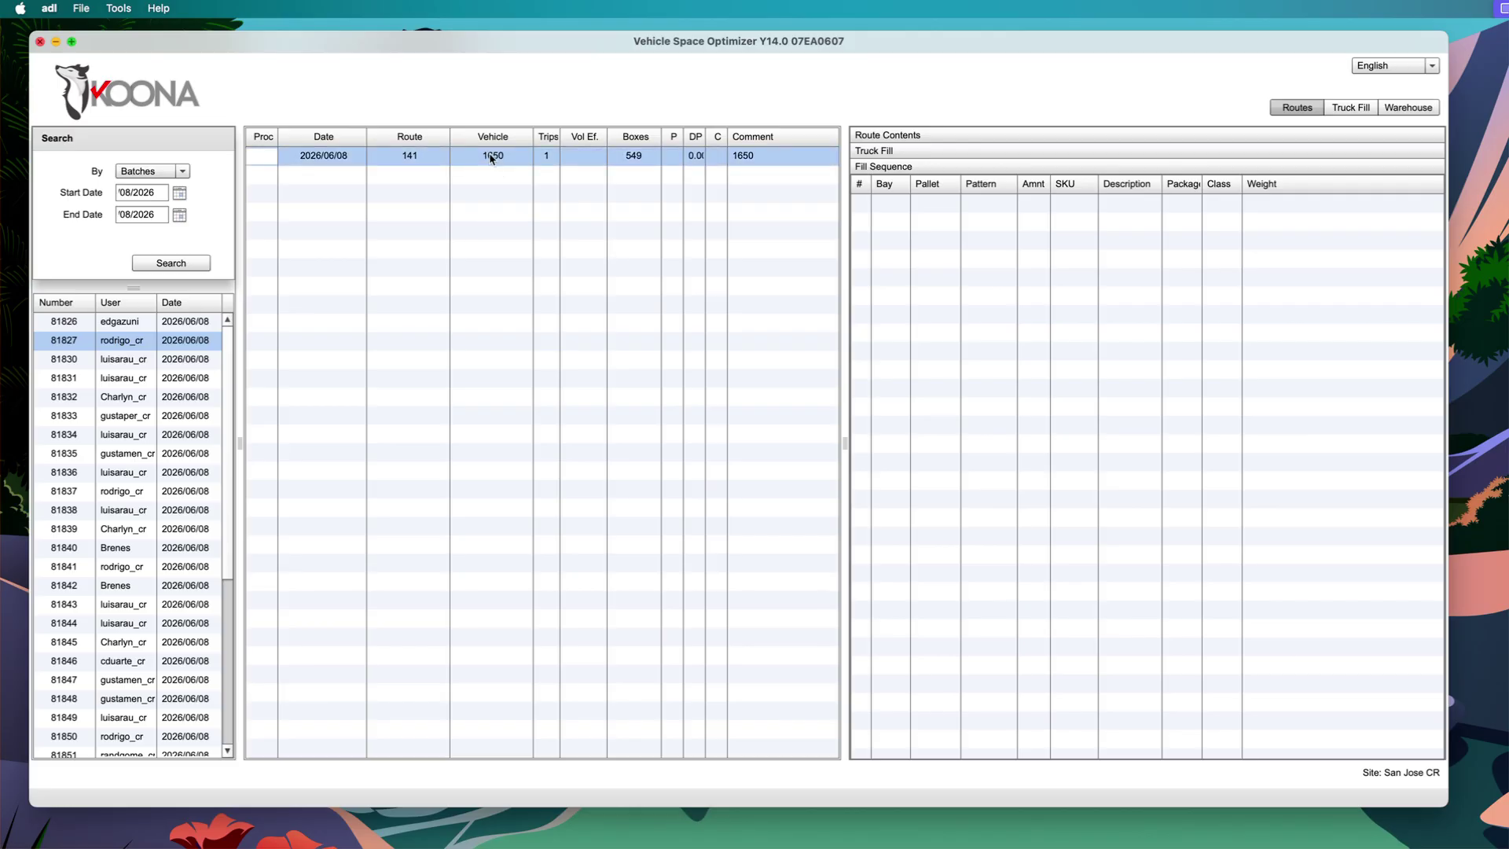
left_click(901, 134)
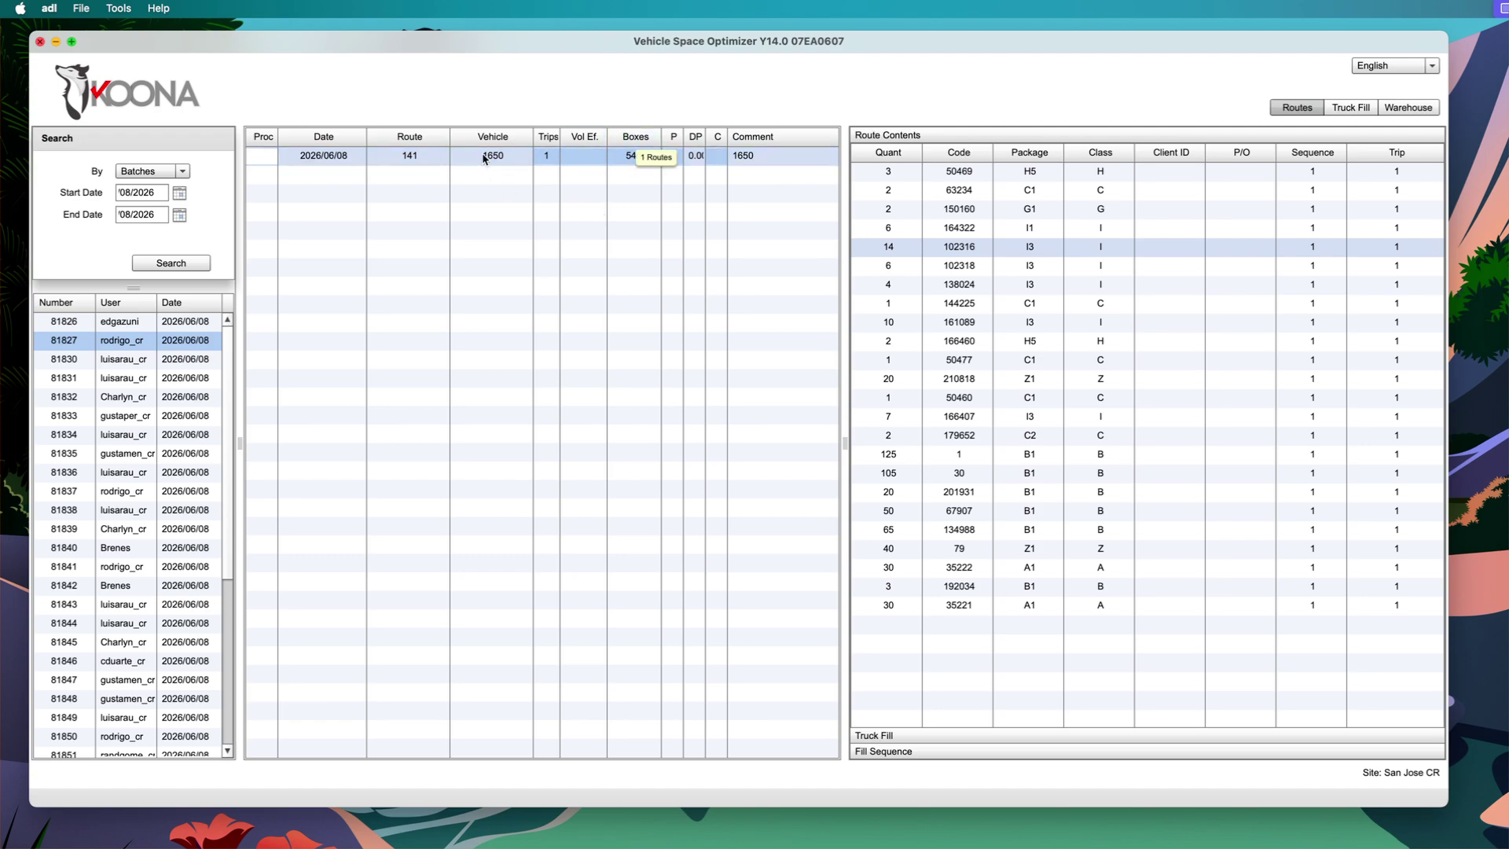
left_click(1035, 156)
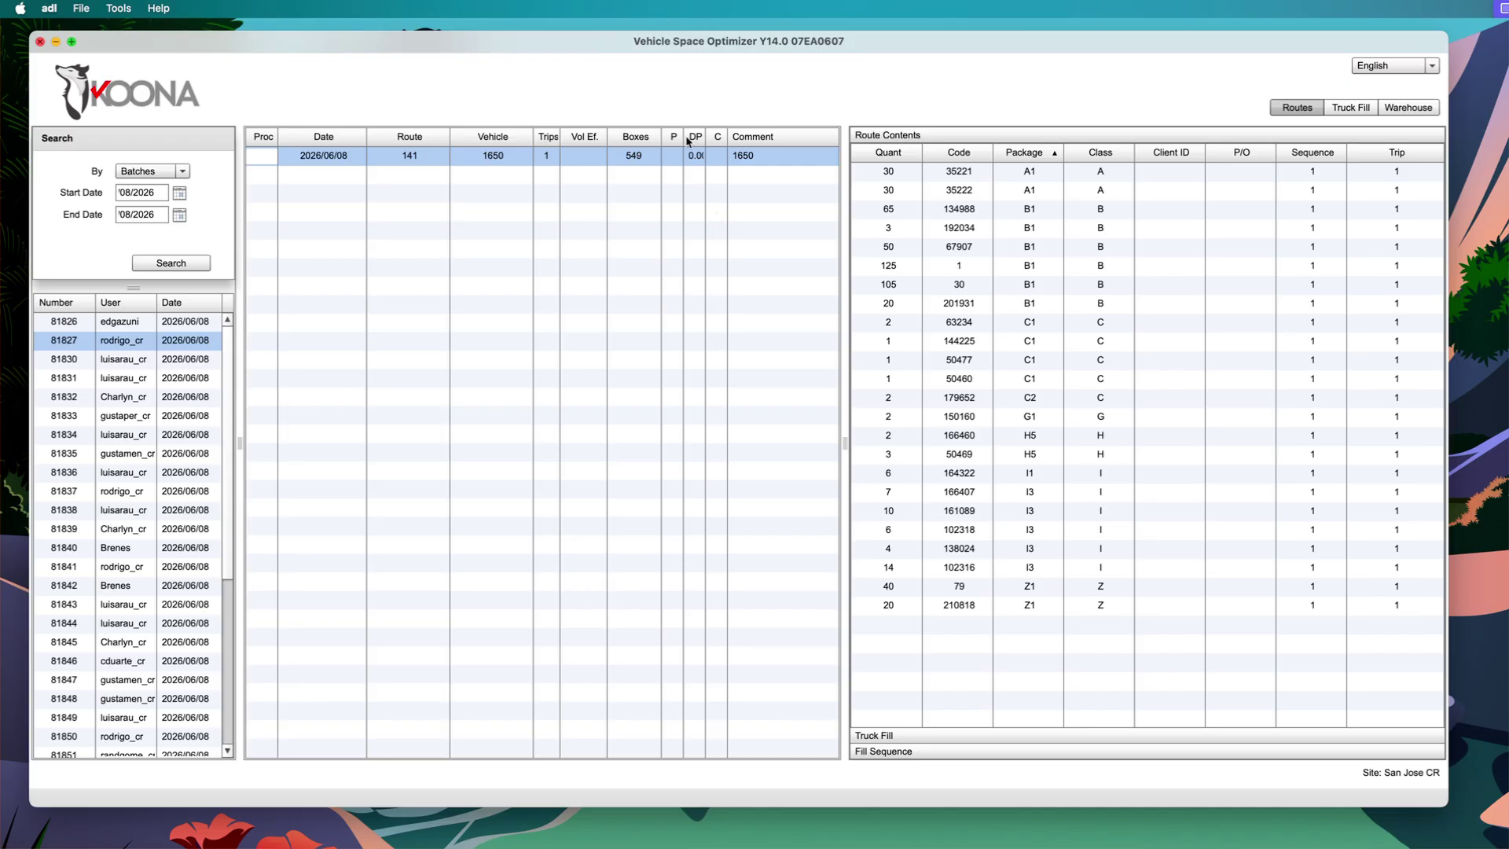
Recalculate route 141 with the Regular option and select the route again.
right_click(427, 165)
mouse_move(522, 213)
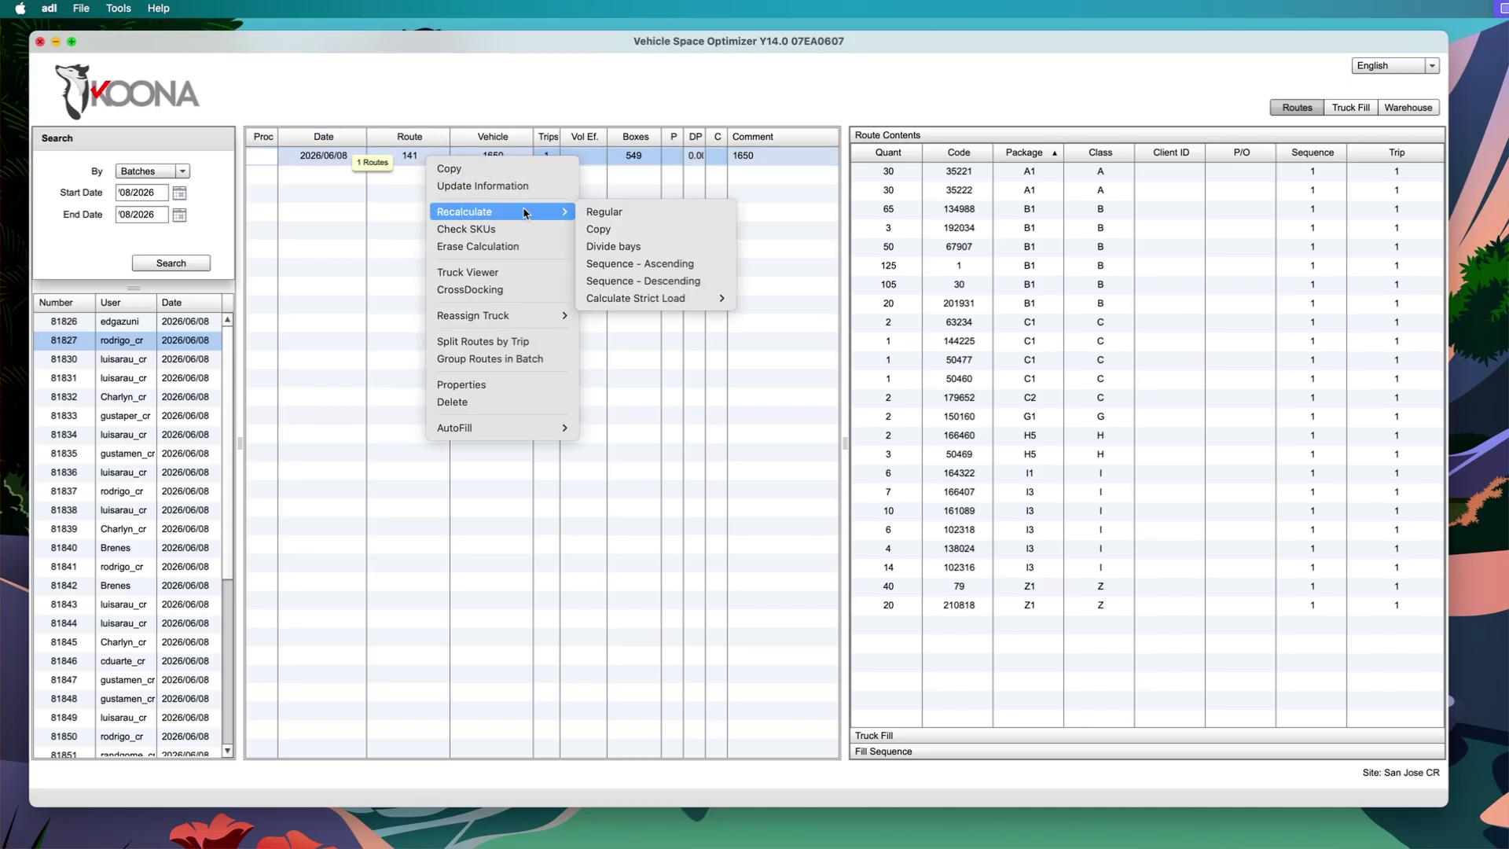
left_click(593, 212)
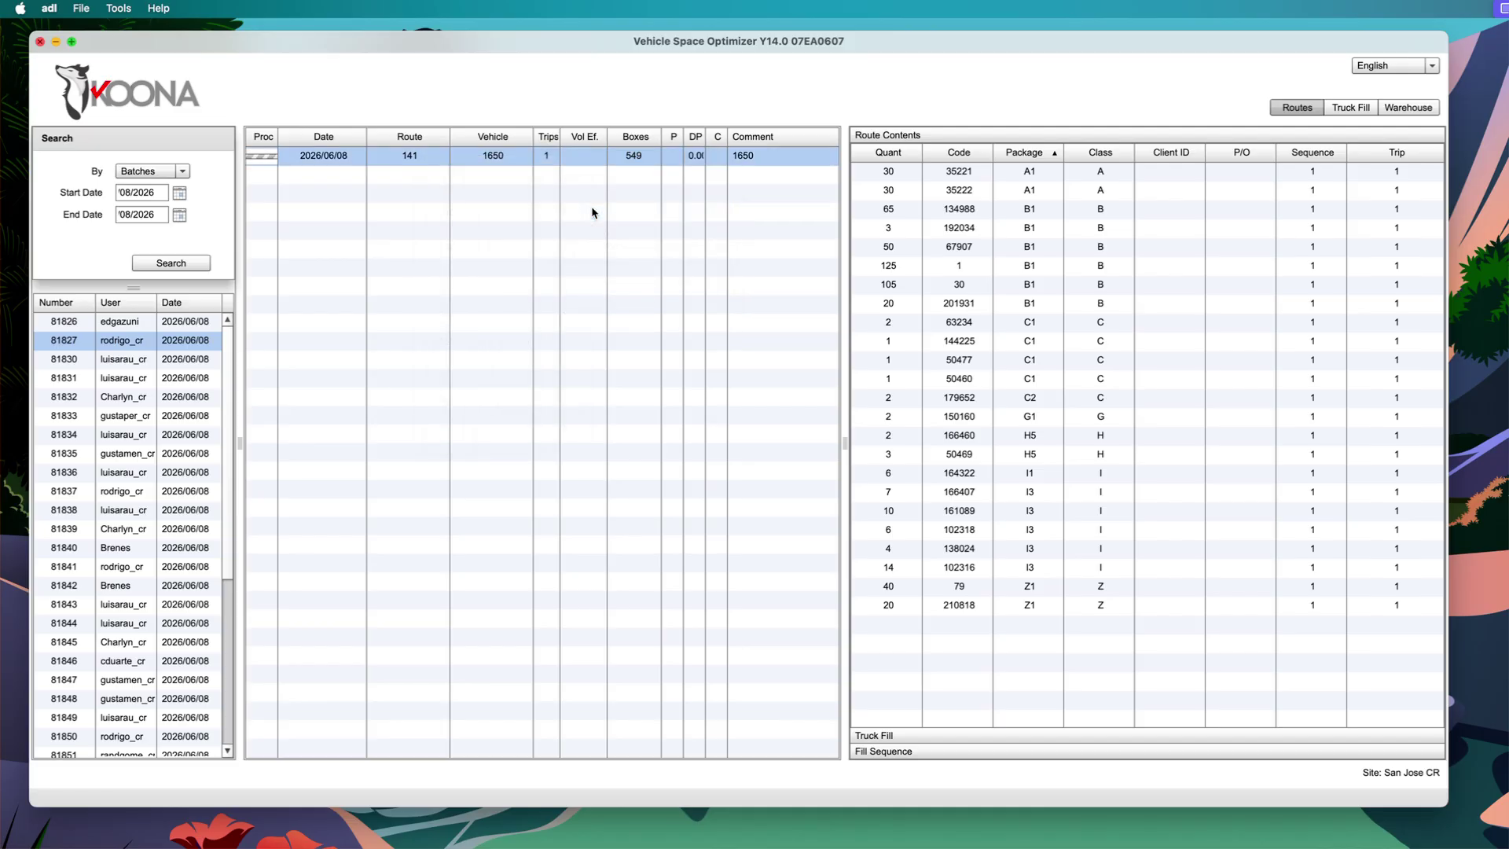
left_click(486, 156)
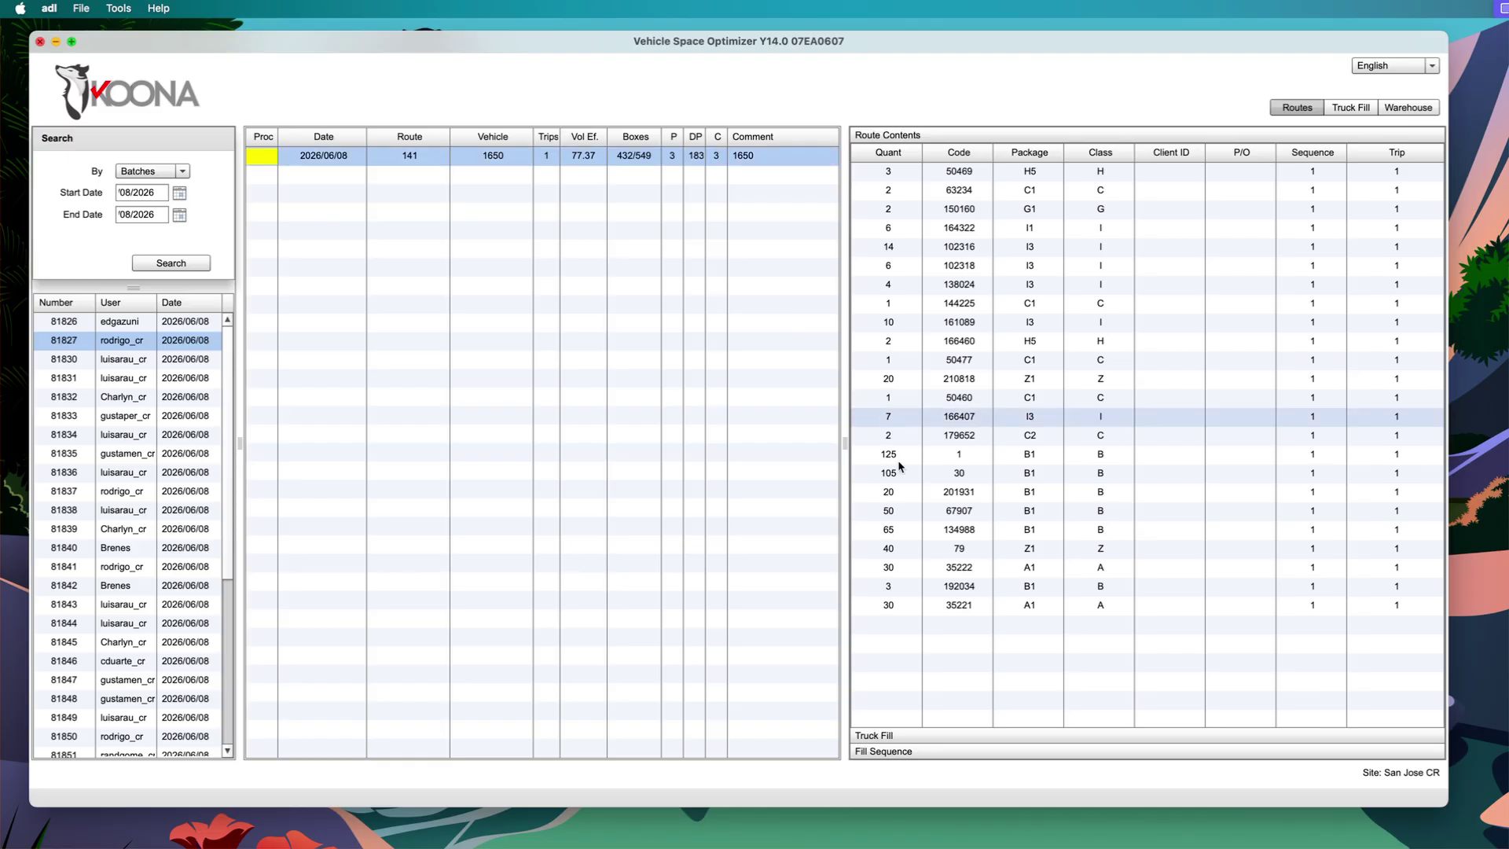
Expand the truck fill of route 141 to its bays and examine the boxes listed under Extras.
left_click(1015, 735)
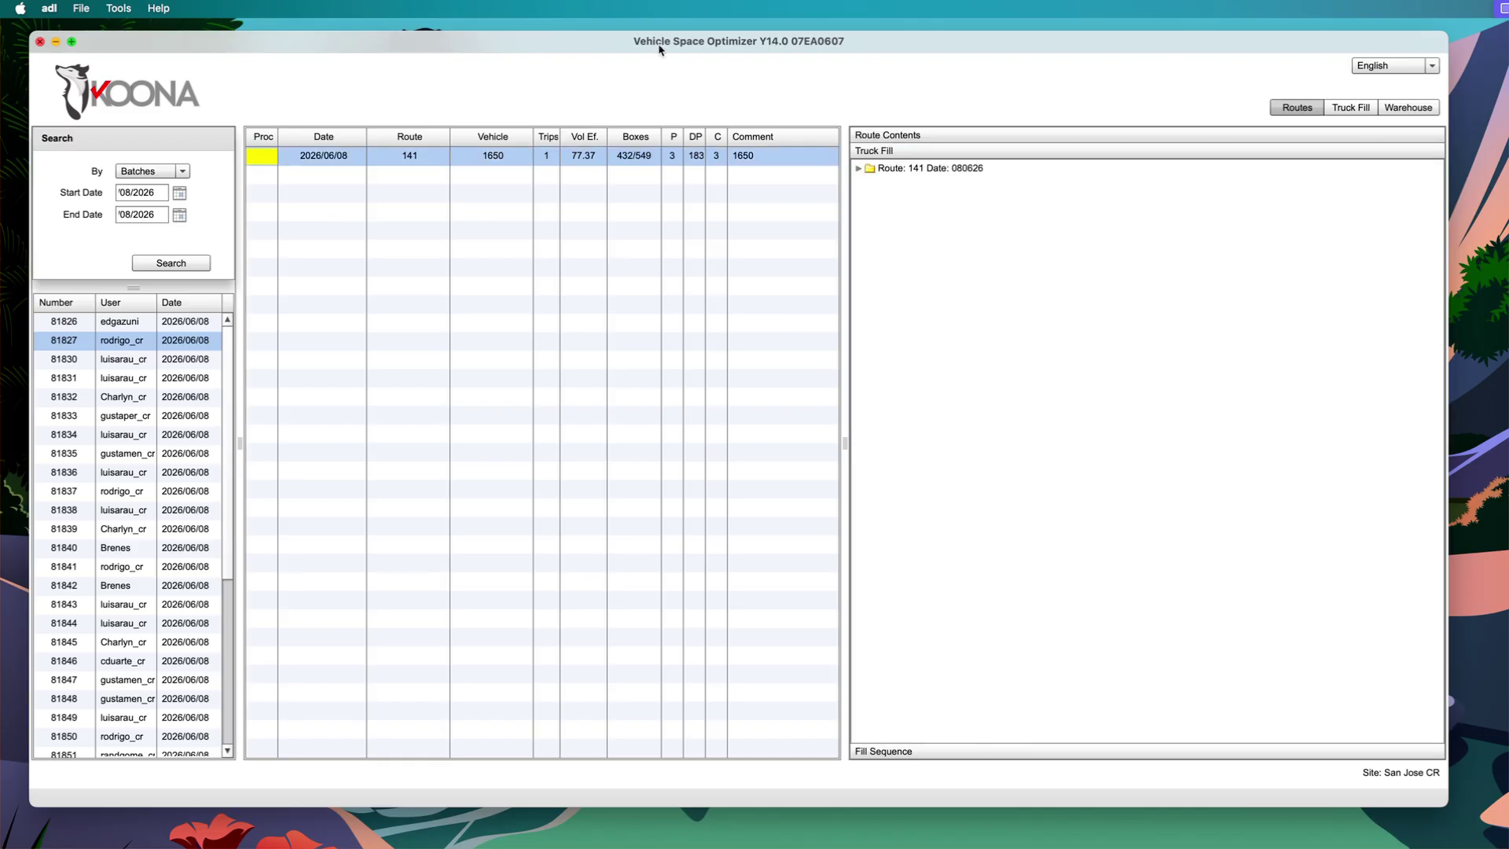
left_click(858, 168)
left_click(873, 188)
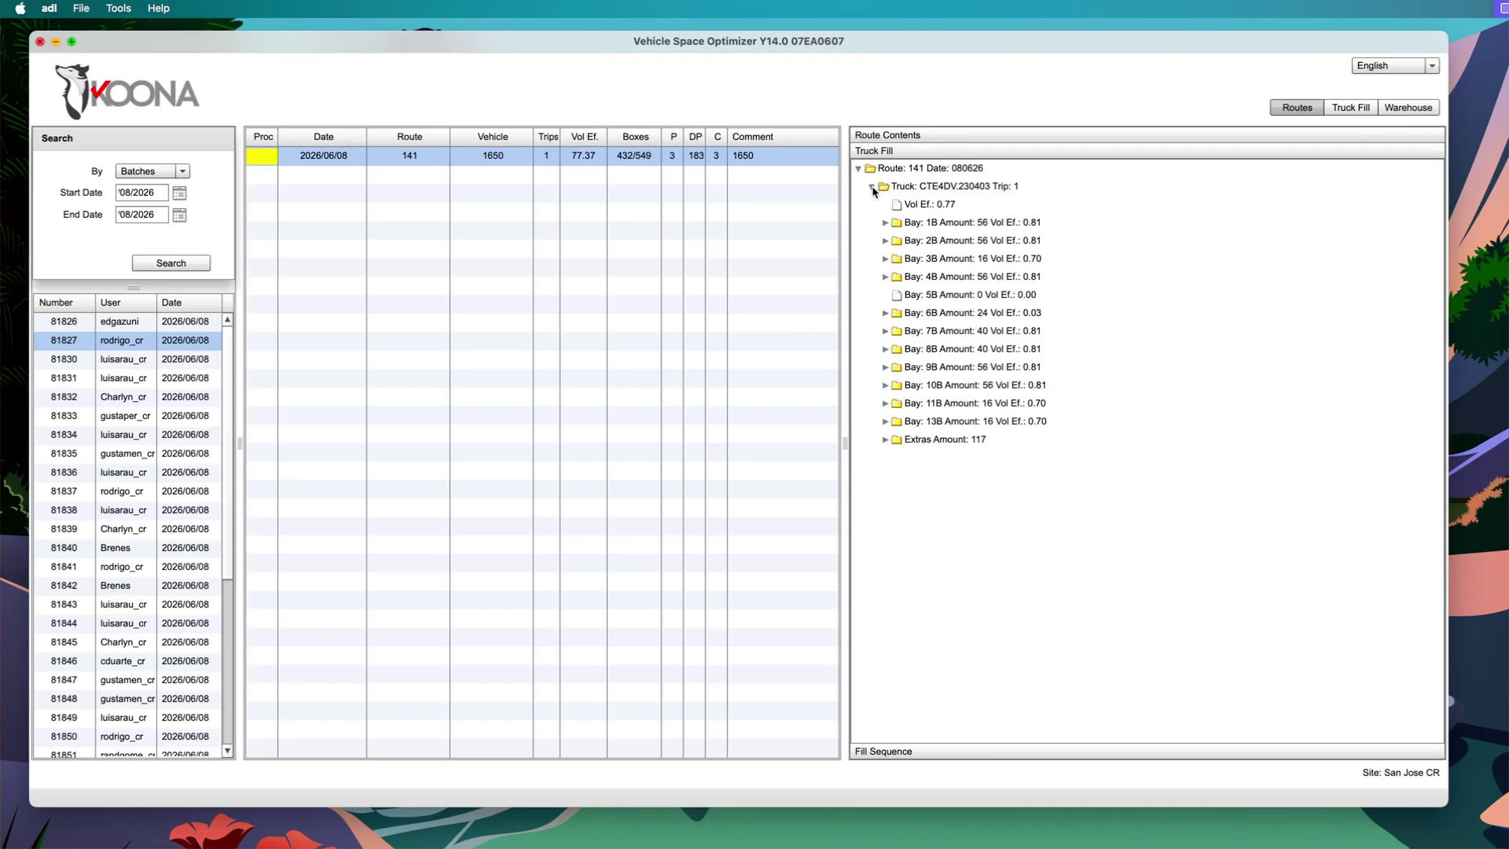
left_click(884, 440)
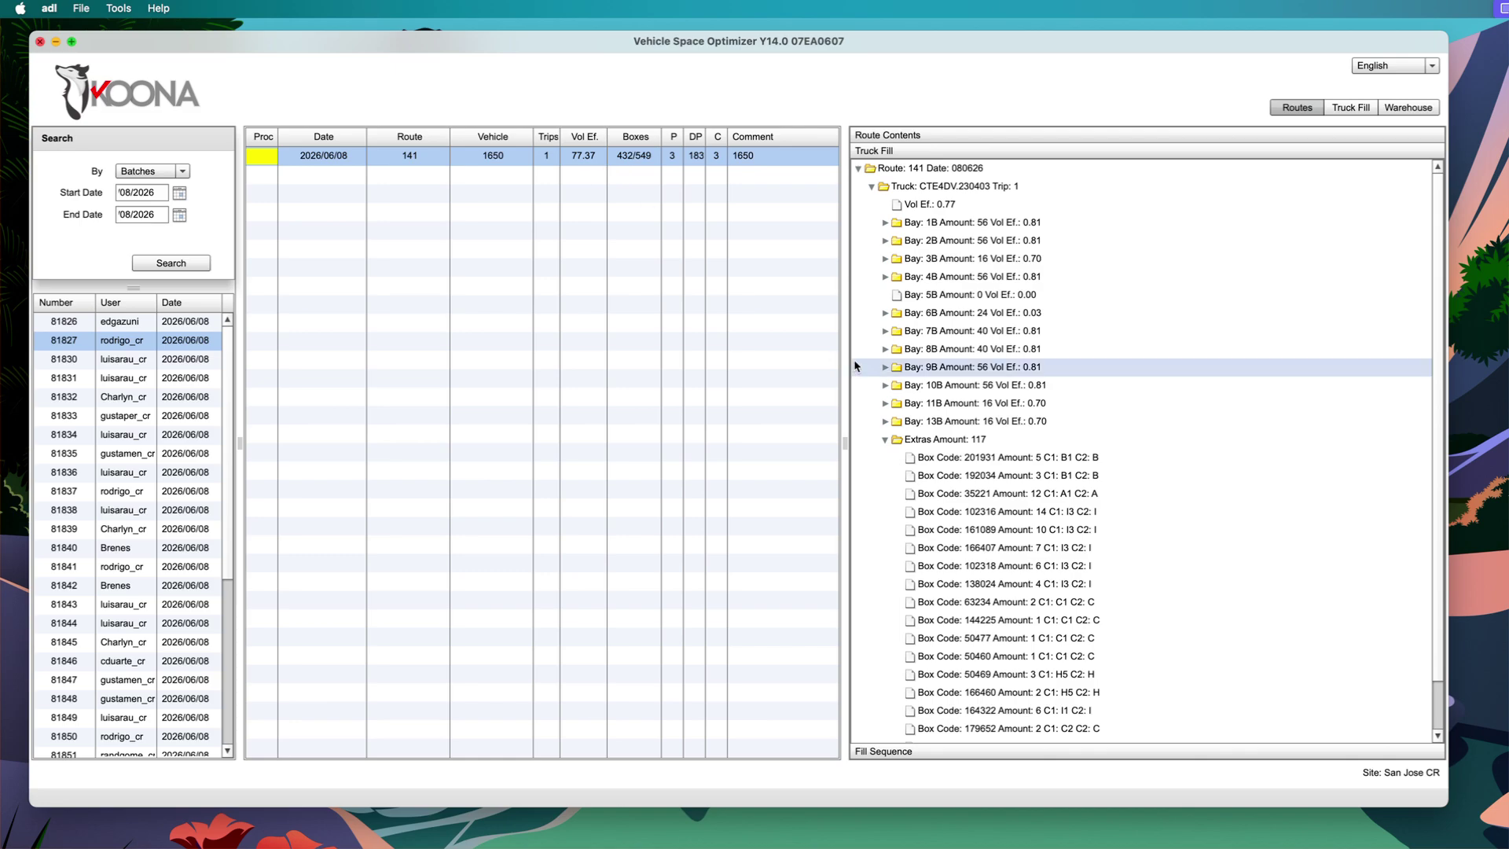
scroll(1154, 576, "down", 3)
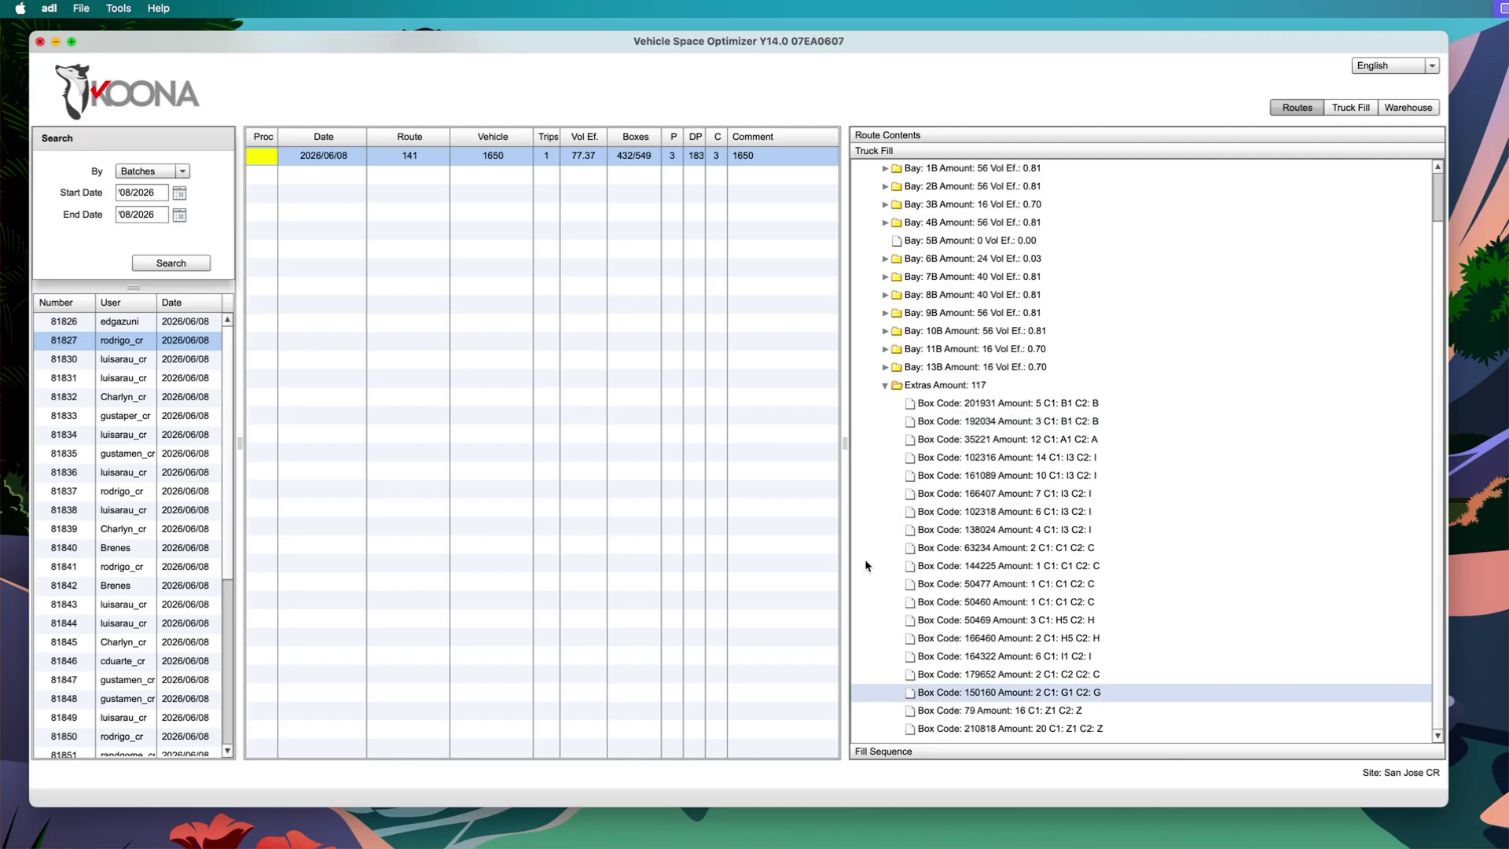
Show the fill sequence of route 141 and widen its Pallet and Description columns to fit the names.
left_click(916, 753)
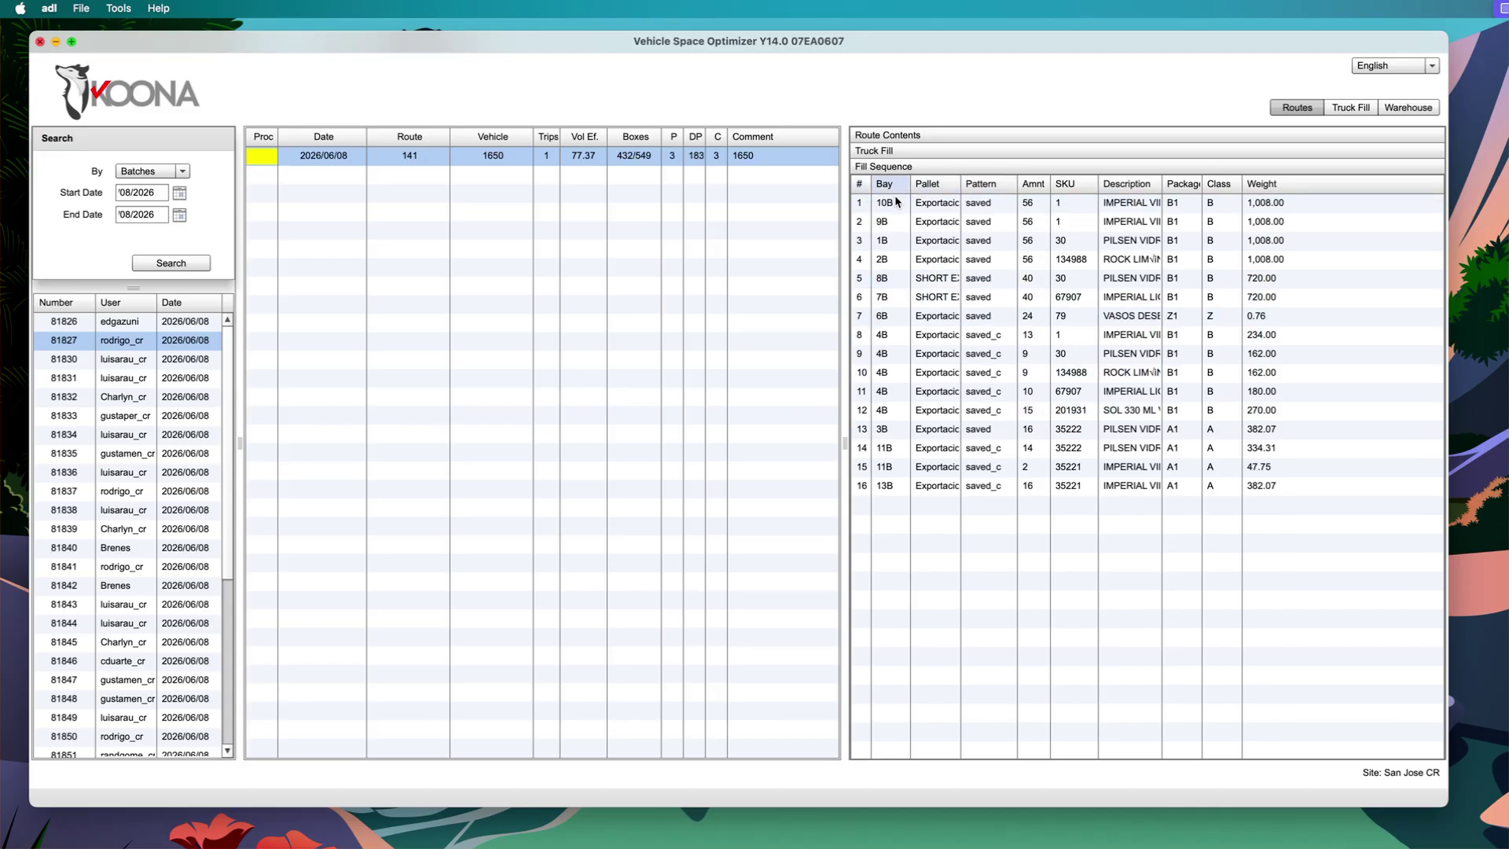
left_click_drag(960, 184, 1011, 184)
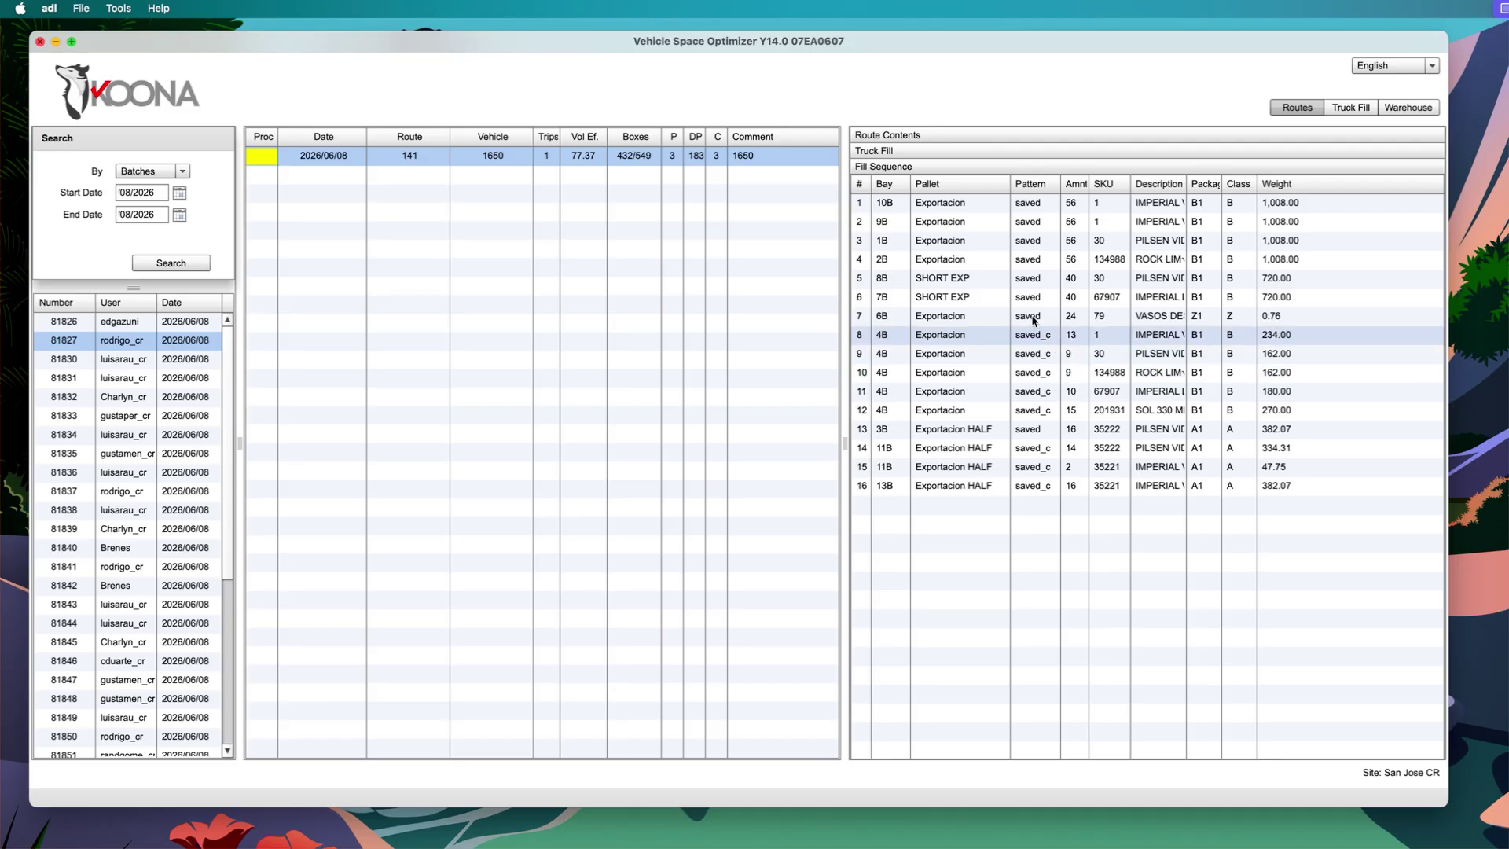
left_click(1107, 206)
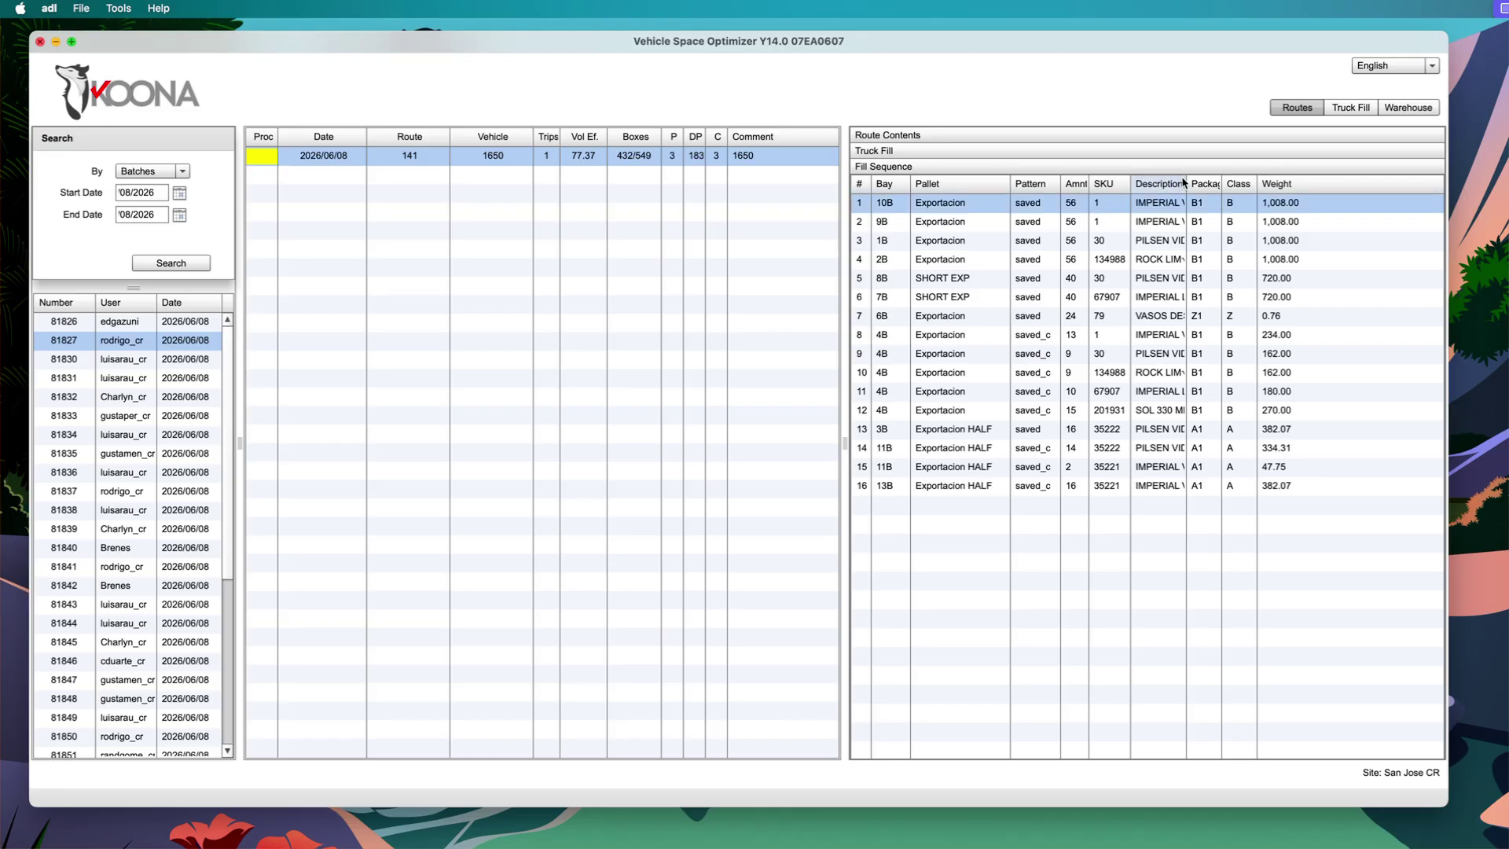
left_click_drag(1190, 186, 1301, 180)
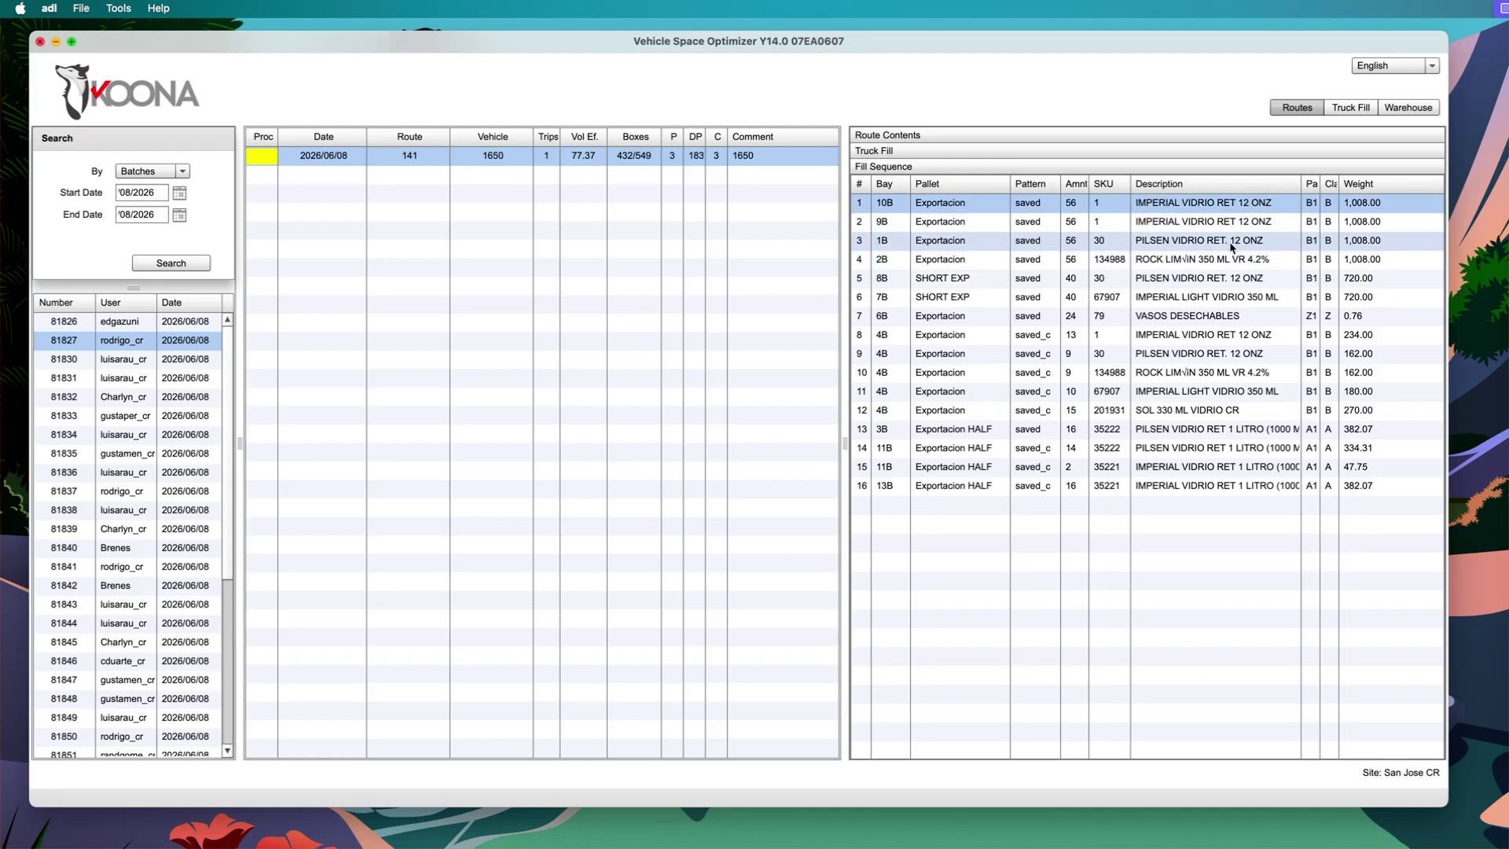
left_click(1070, 208)
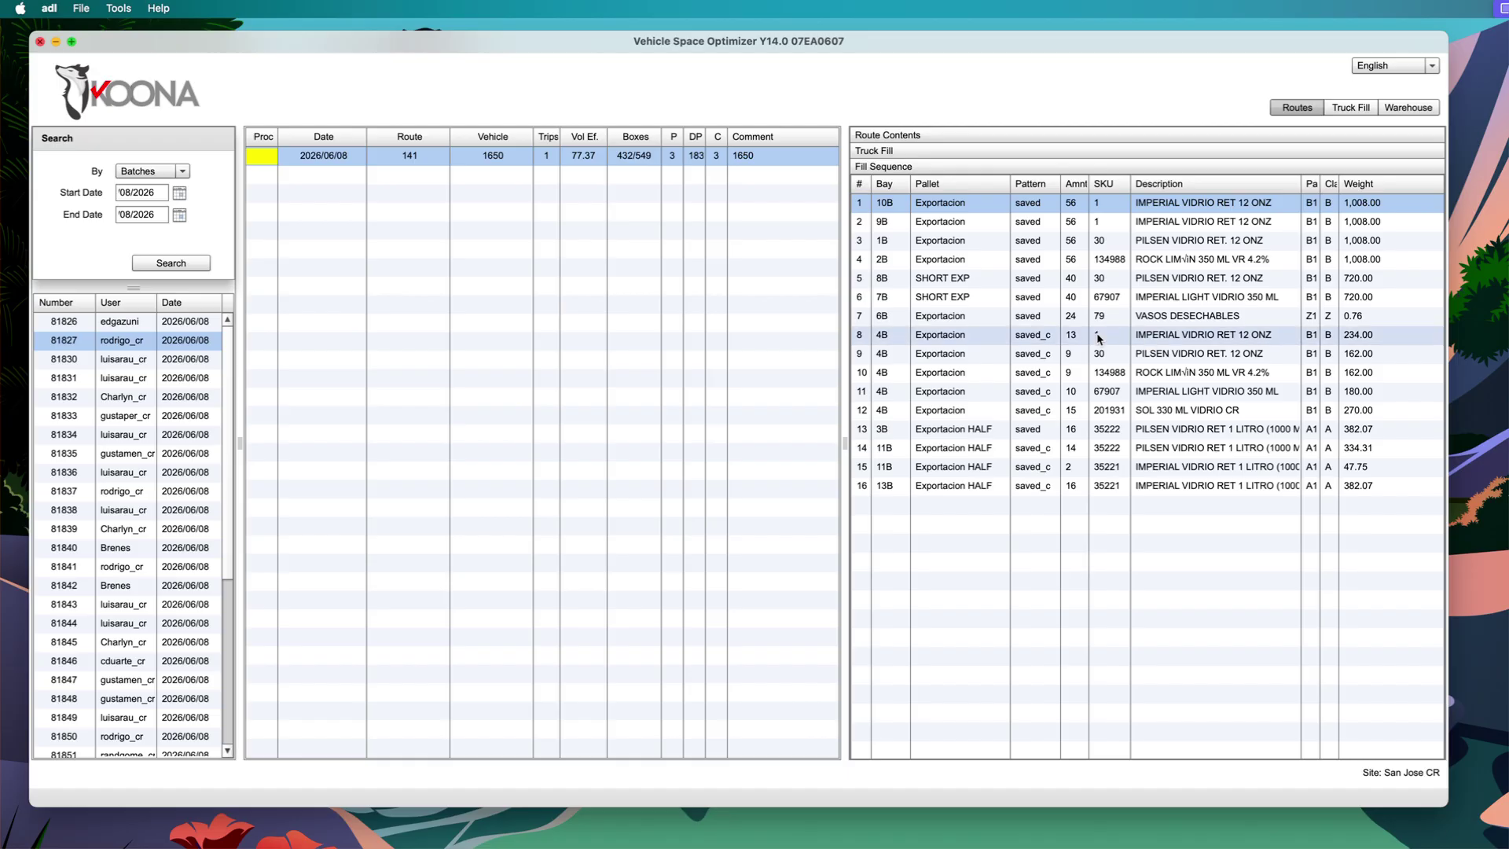
Copy the SKU list from the TextEdit note and search the warehouse SKUs for 1,30,134988,67907,201931.
key("super+Tab")
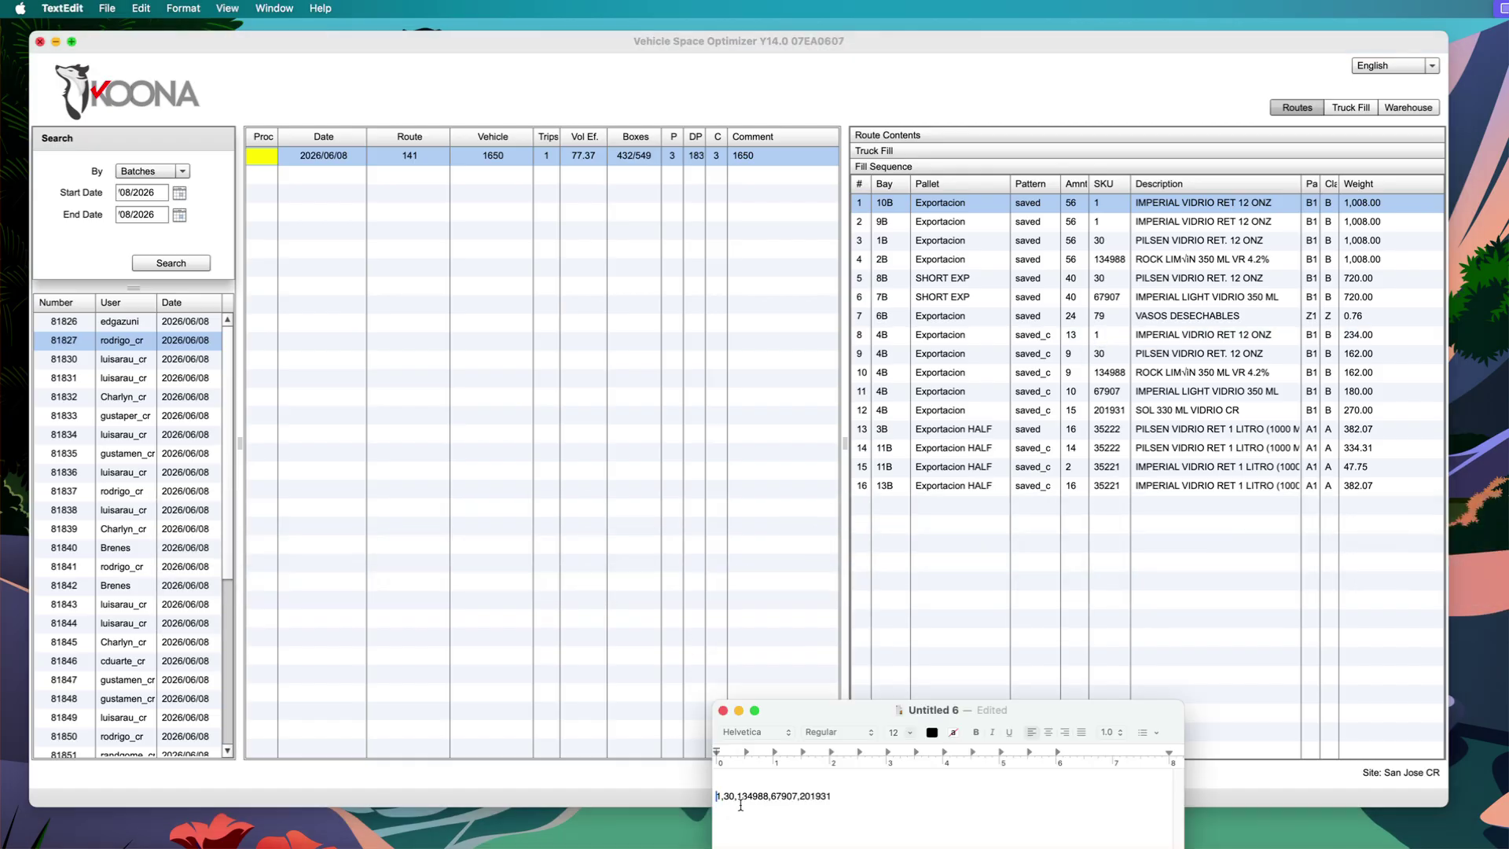
left_click_drag(832, 798, 717, 799)
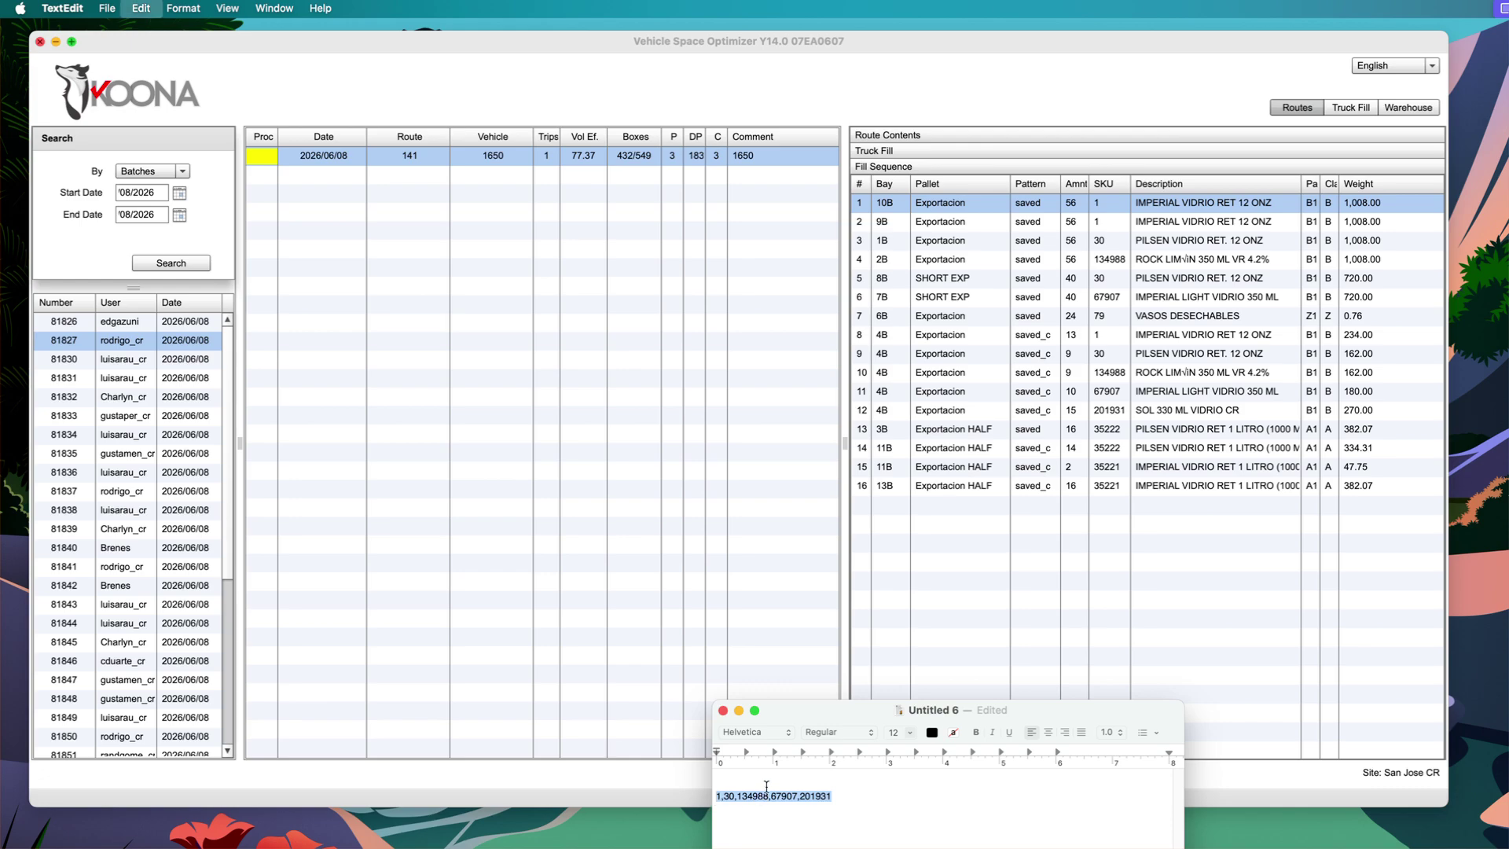
left_click(1402, 106)
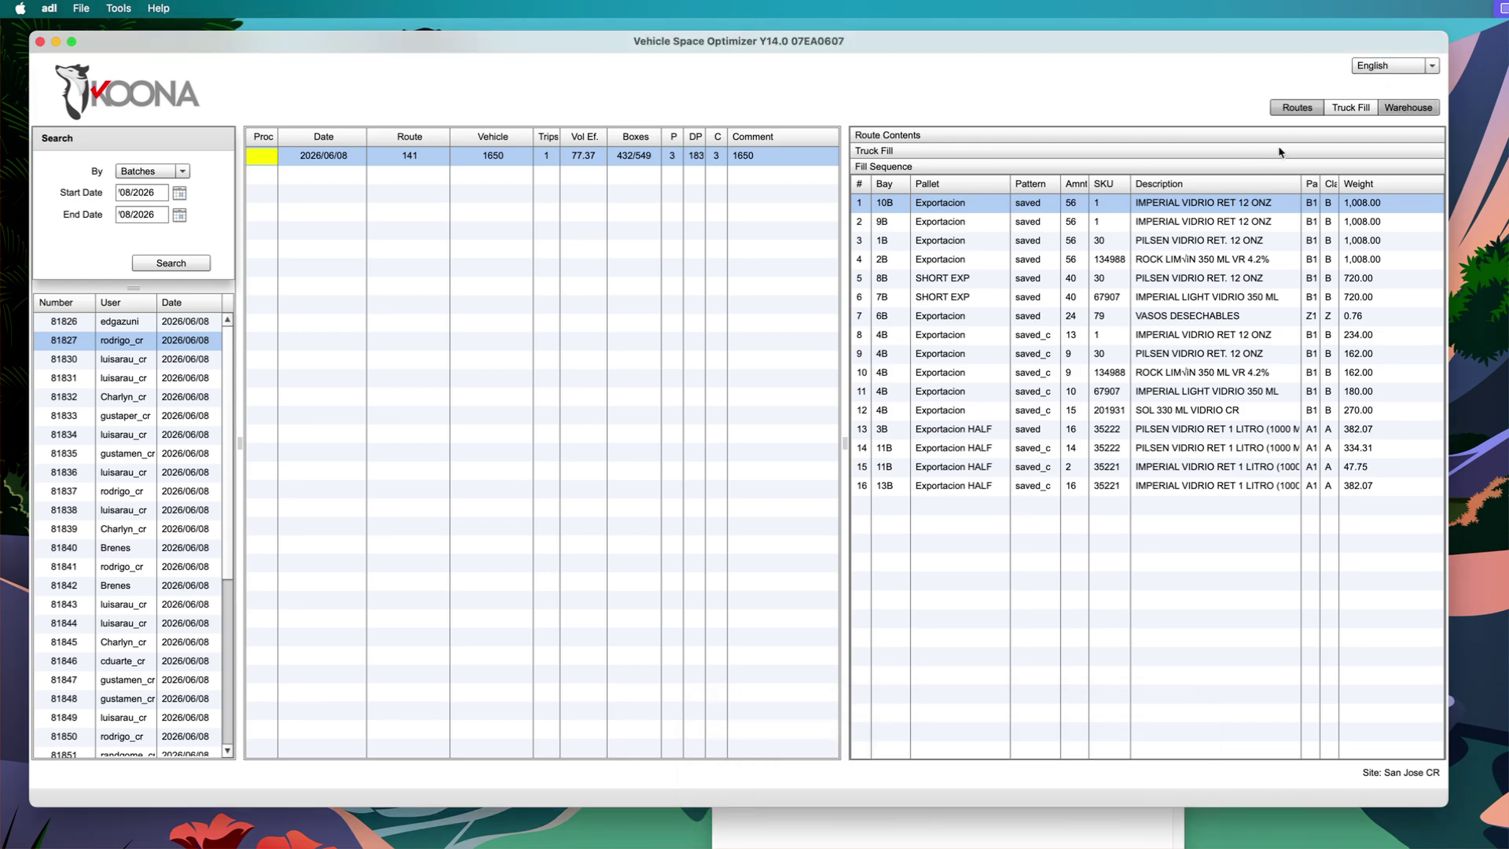
left_click(692, 137)
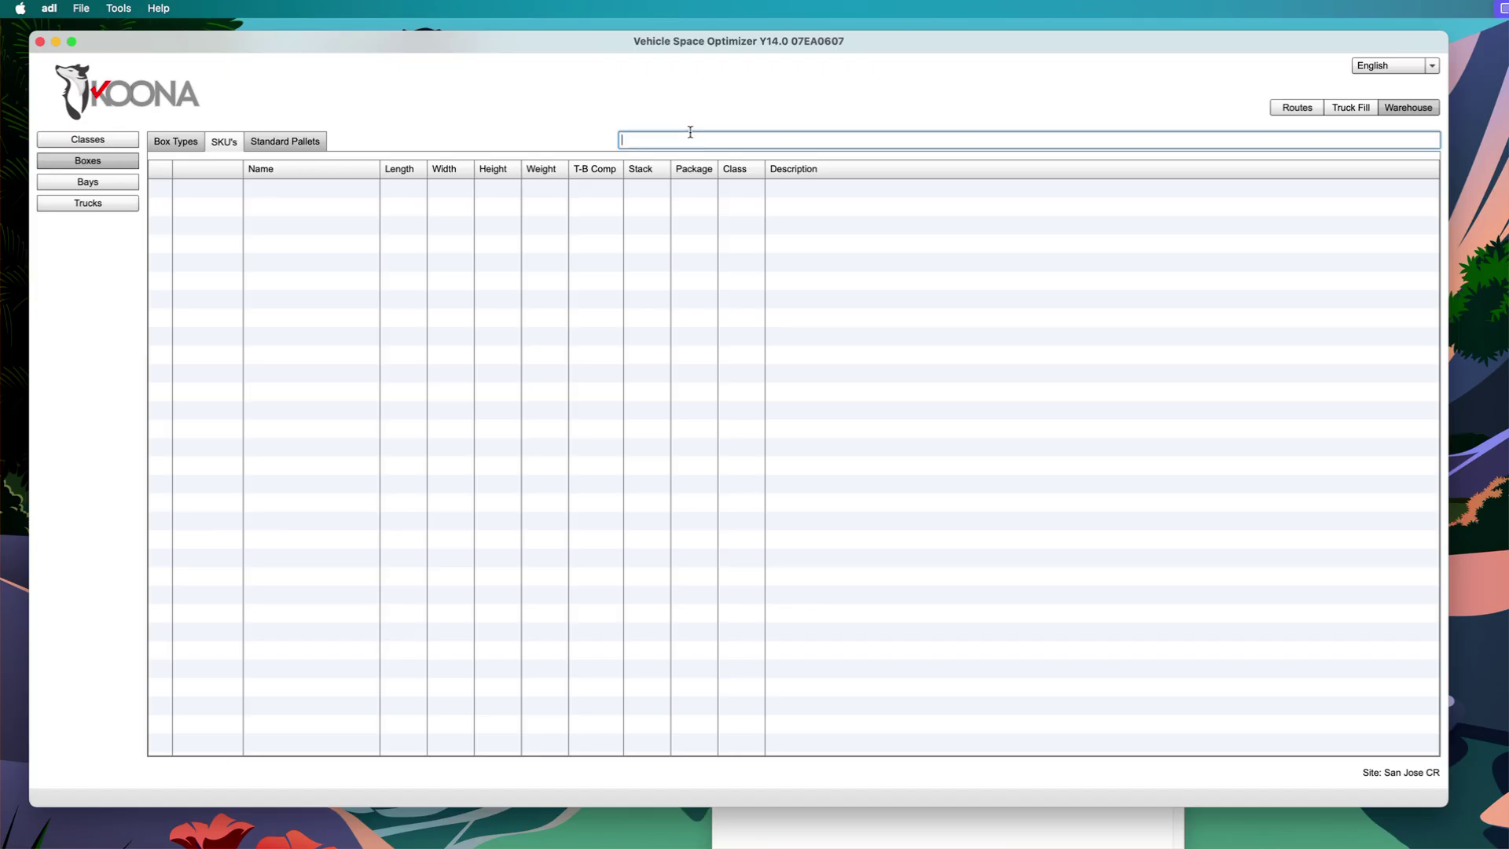
type("1,30,134918,67907,201931")
key("Return")
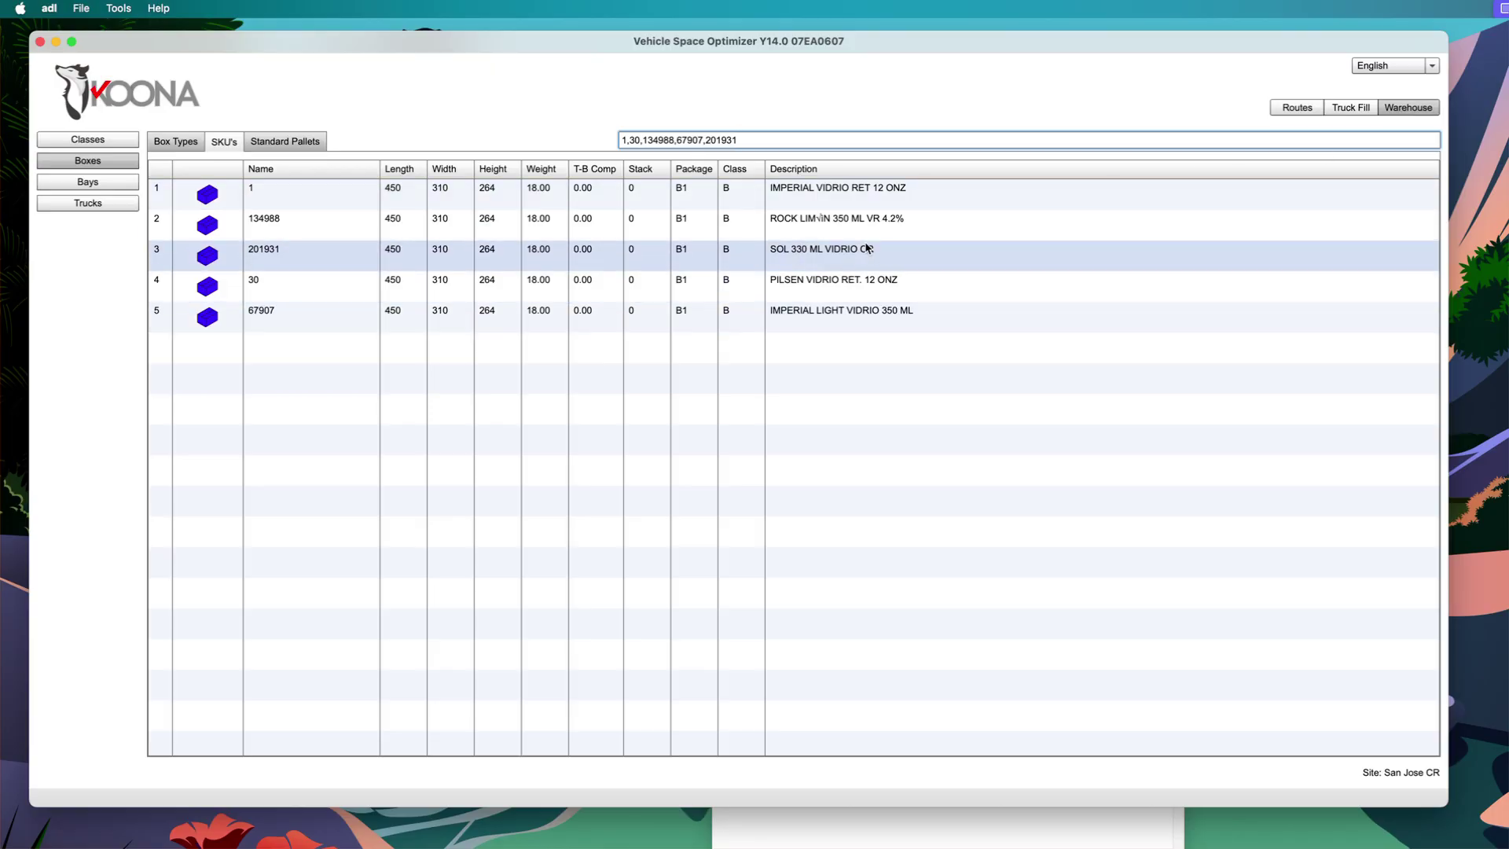
Return to the routes and show the truck fill of route 141.
left_click(1299, 107)
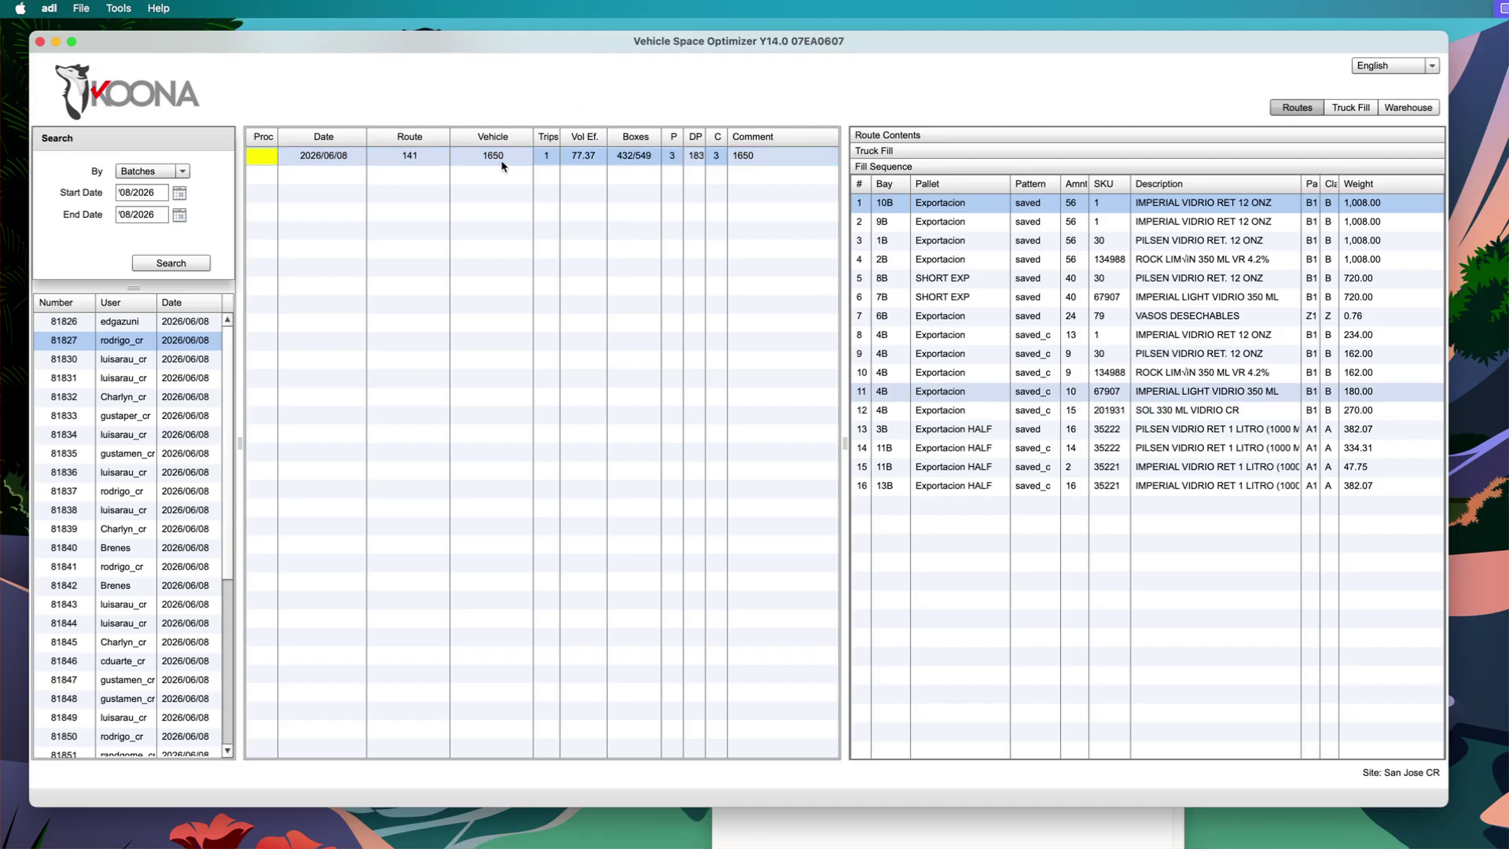
left_click(923, 150)
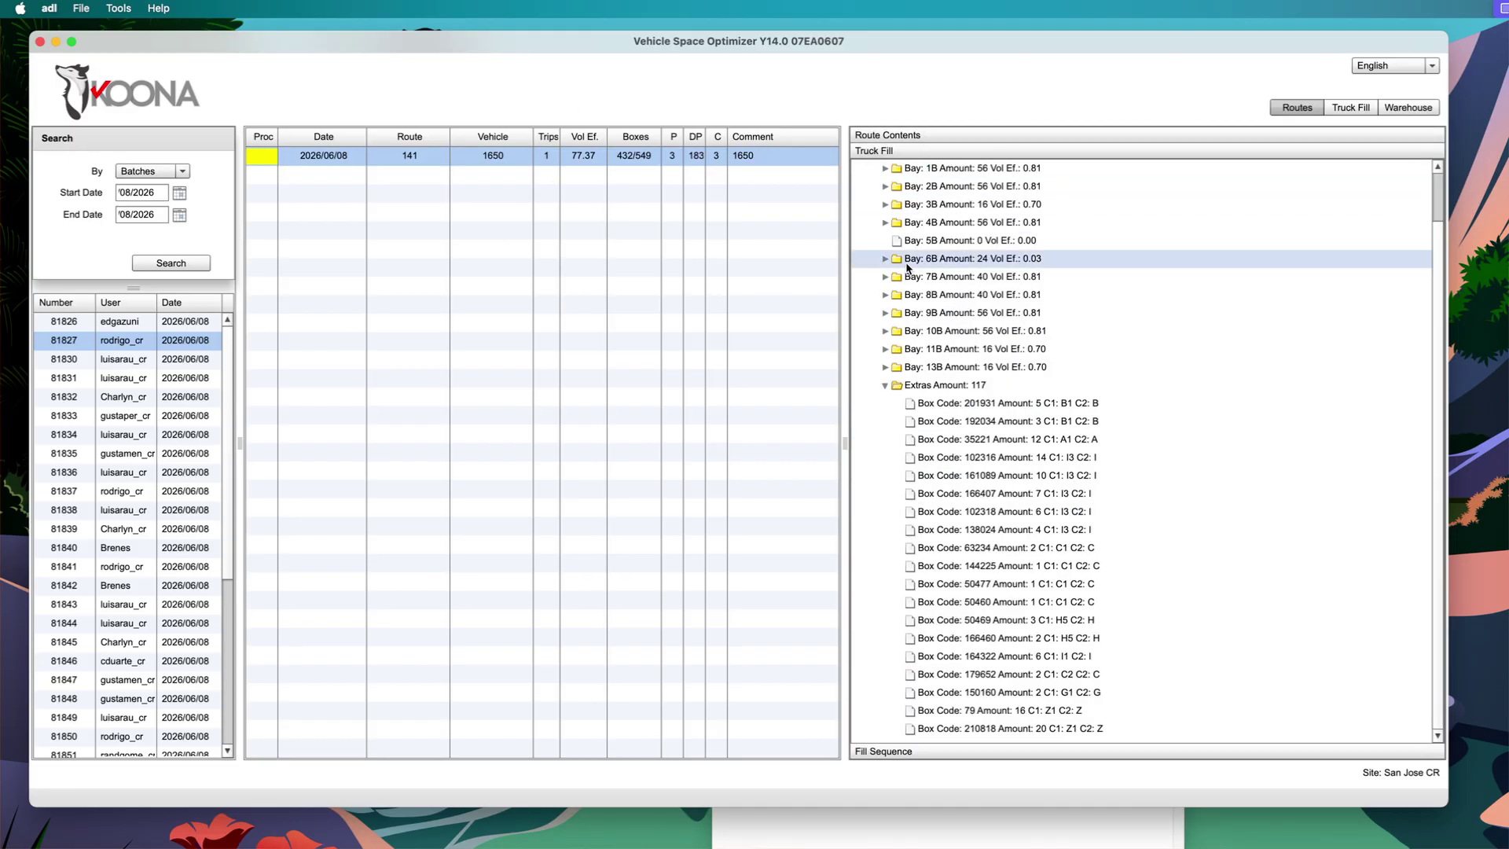
Expand Bay 4B in the truck fill to see its box codes and open route 141 in the Truck Viewer.
left_click(884, 223)
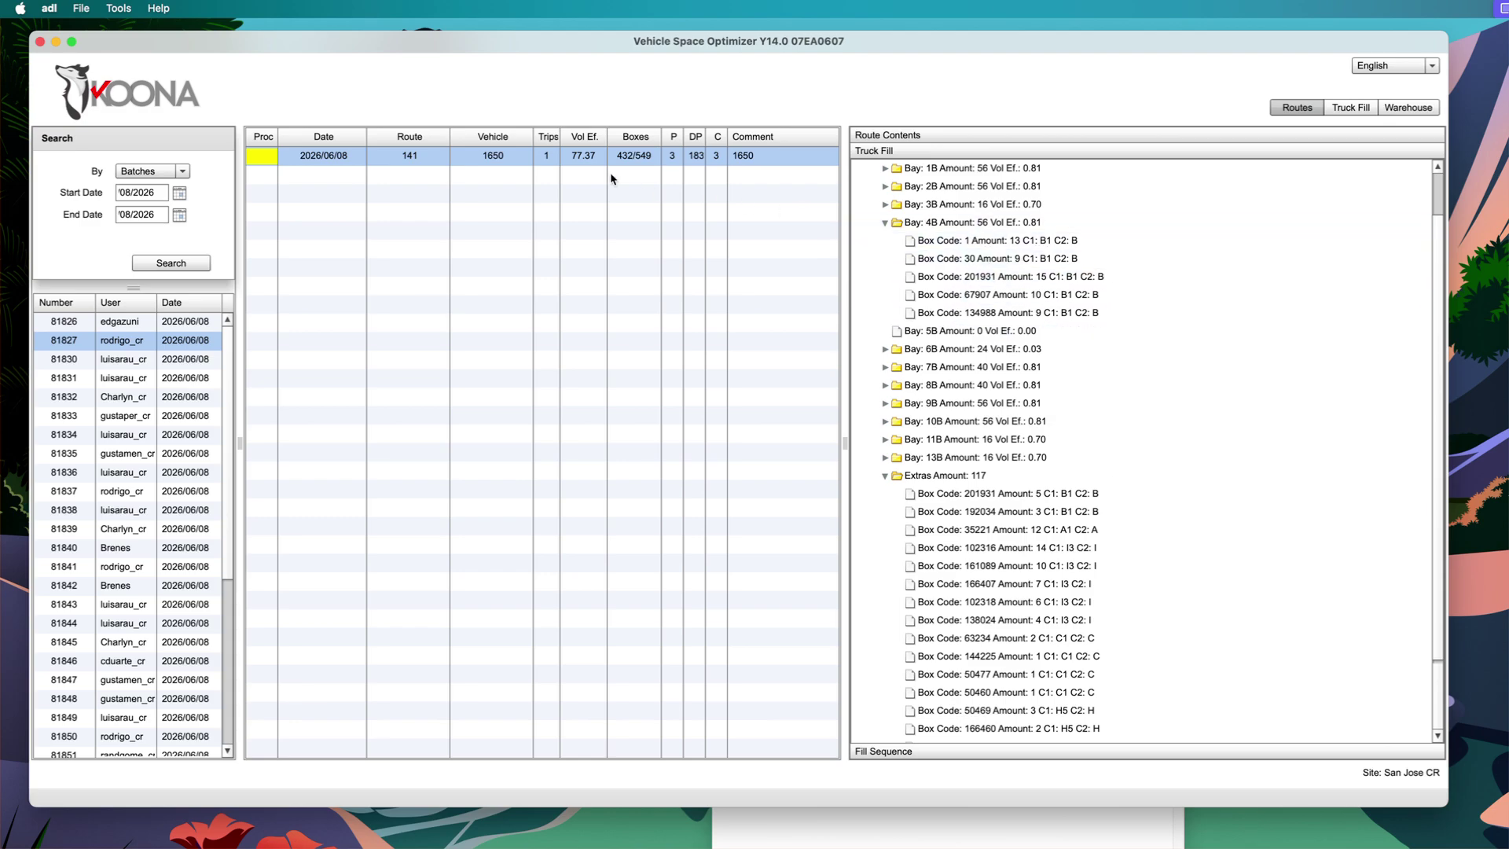
right_click(517, 164)
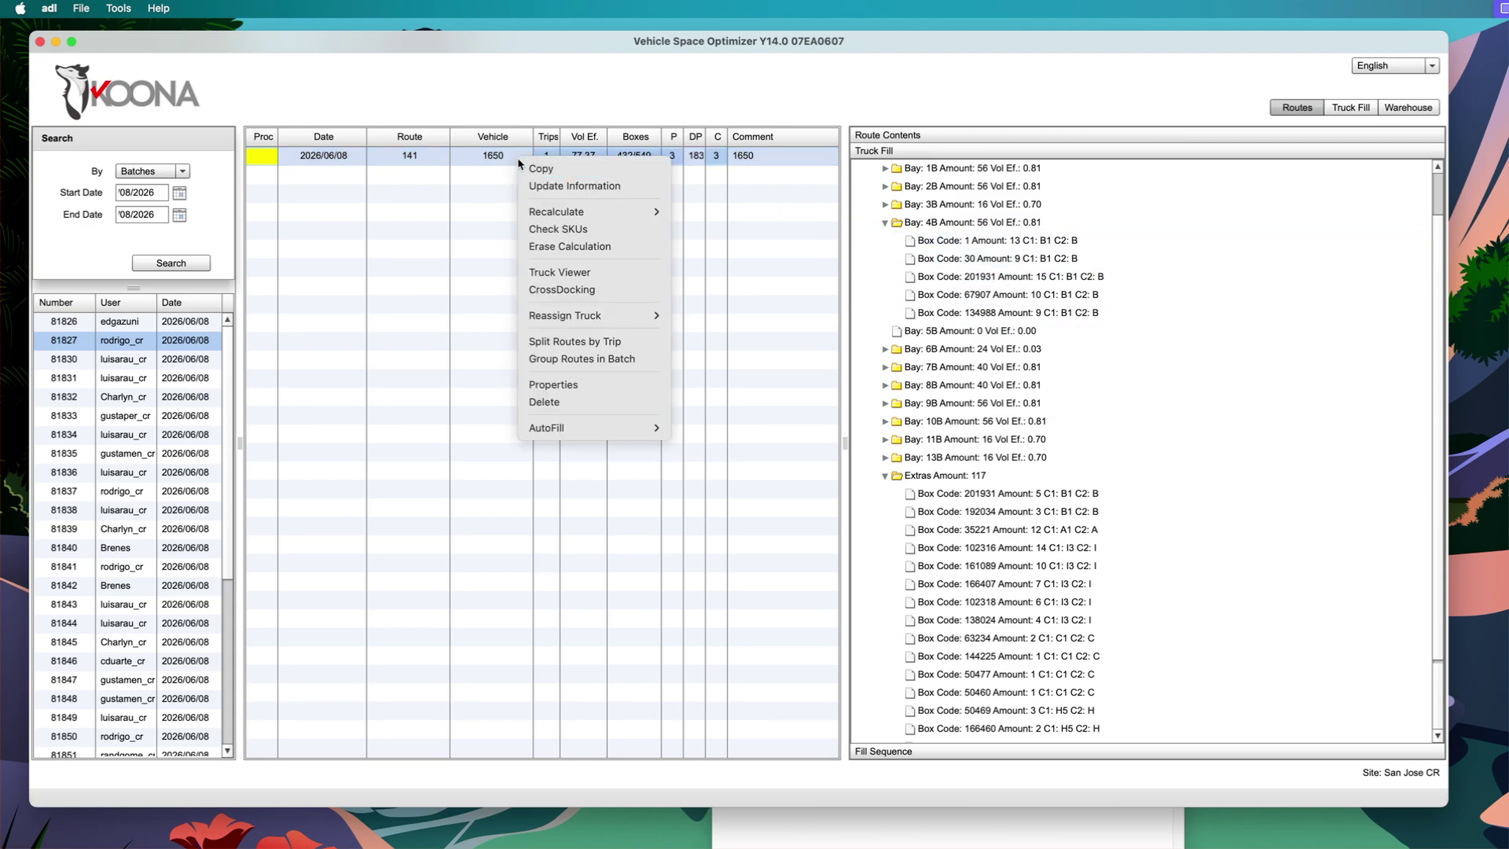
left_click(572, 273)
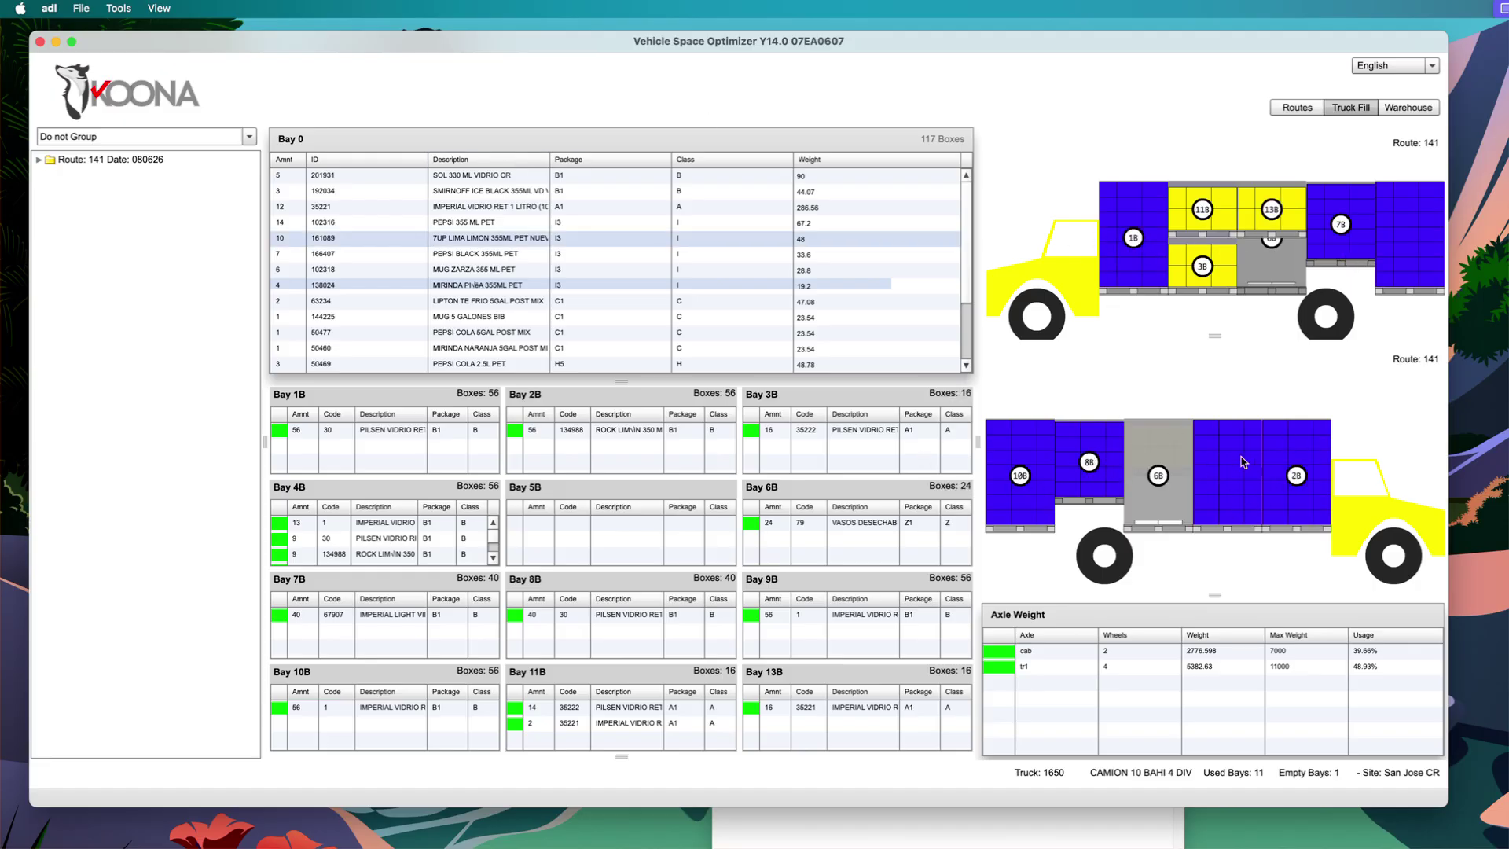
Shrink the Bay 0 list to give the bay lists more height and examine the SKUs loaded in Bay 4B.
mouse_move(659, 413)
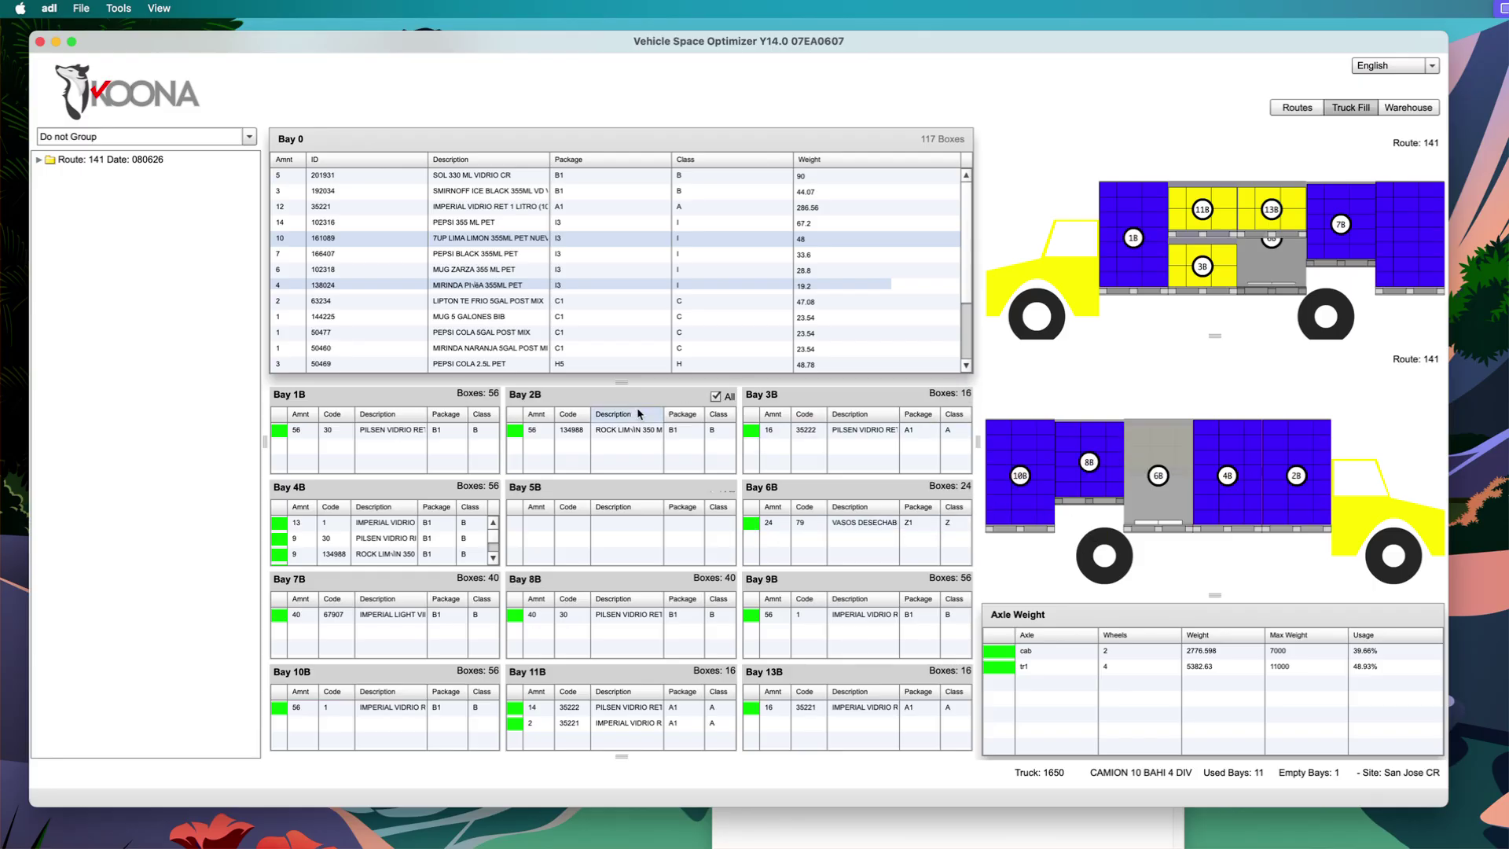
left_click_drag(625, 382, 625, 271)
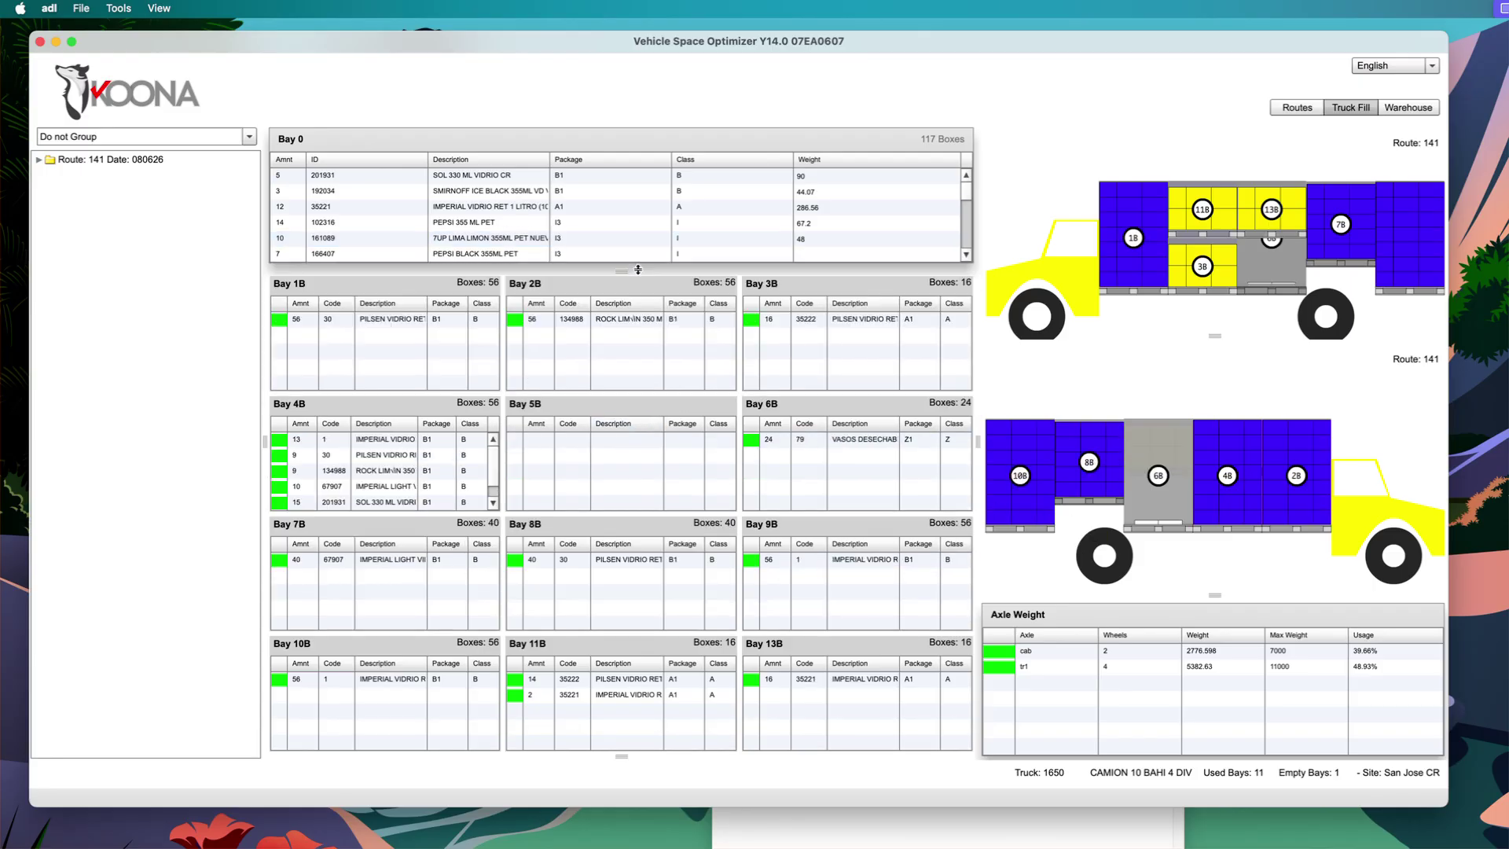
mouse_move(421, 447)
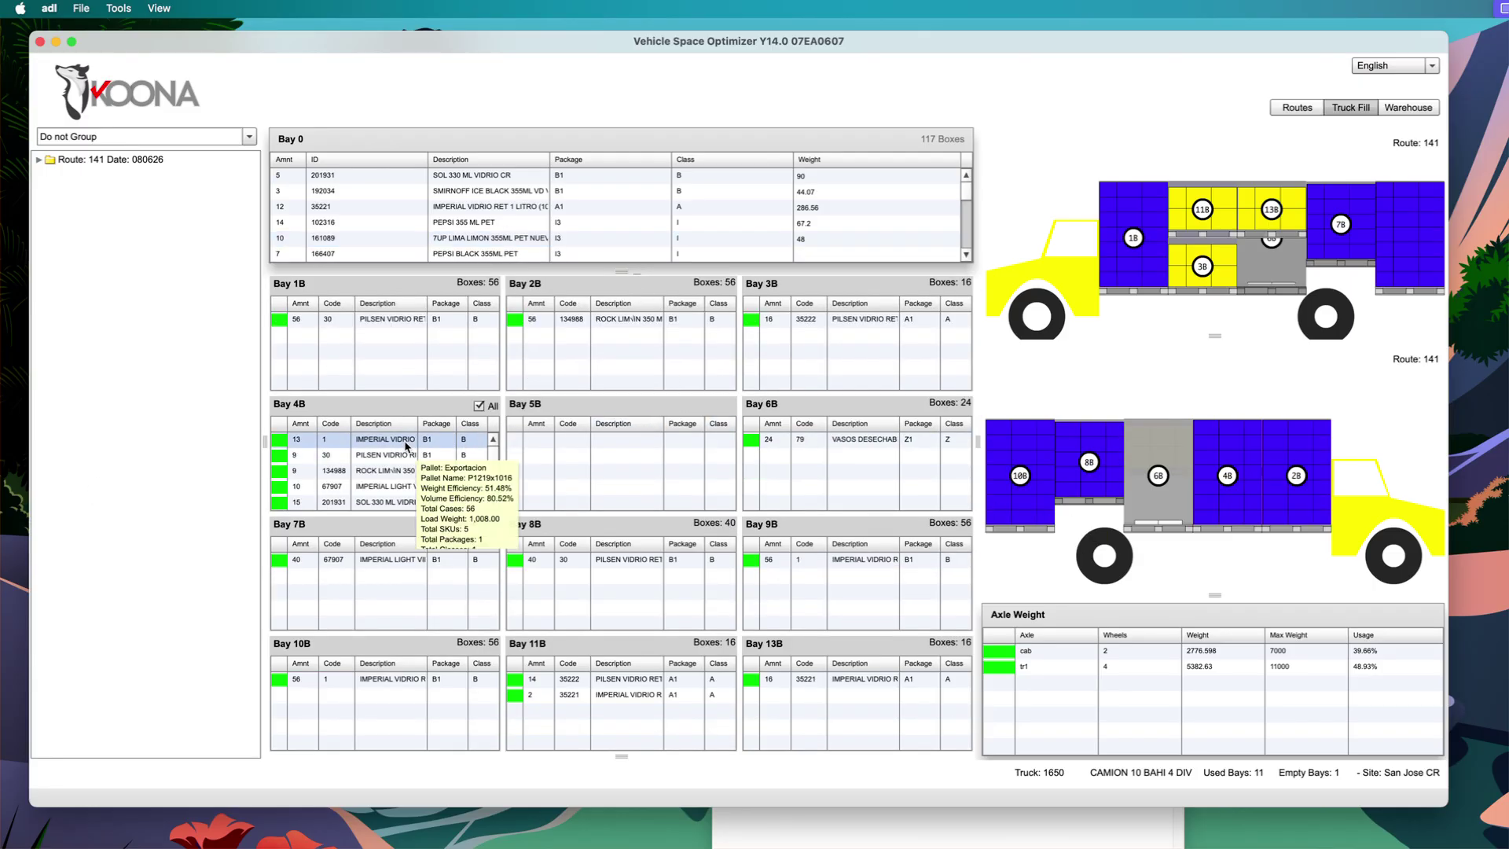
left_click(379, 486)
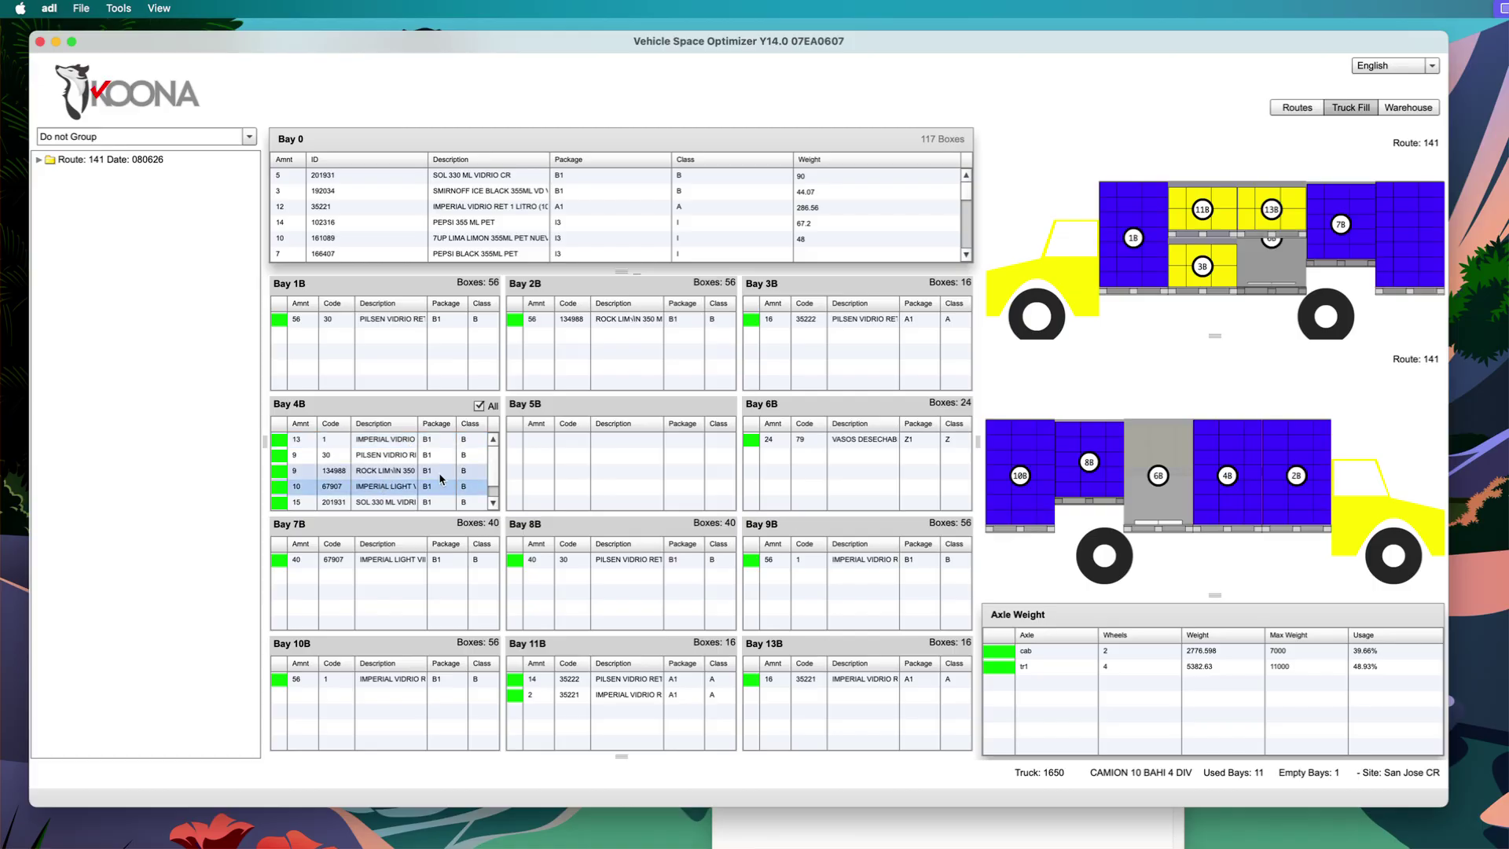
left_click(493, 503)
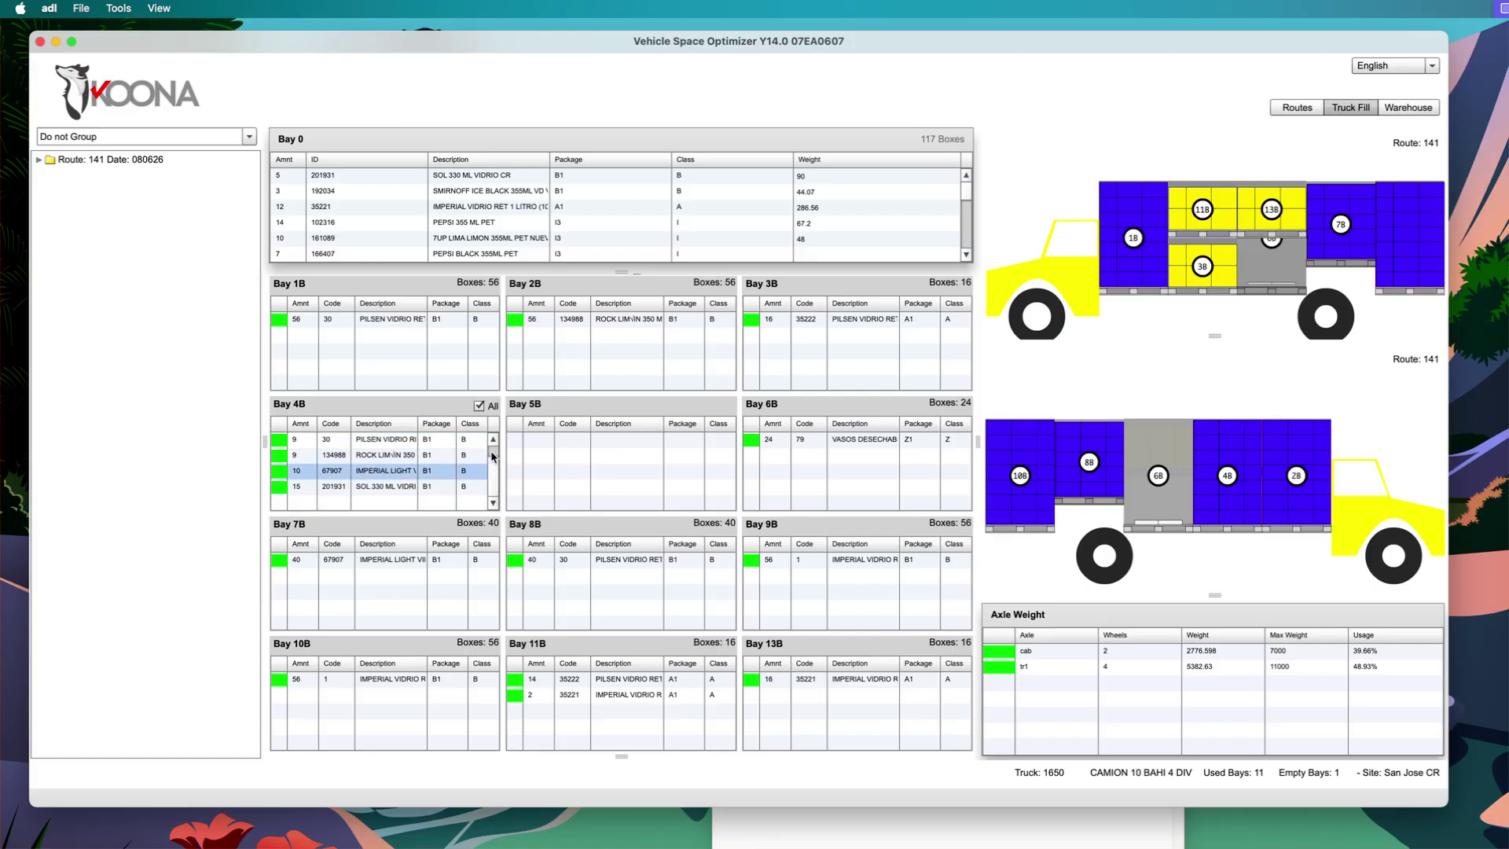
Show the pallet drawings of Bay 4B, enlarge their view and check the bay's SKUs against them.
scroll(492, 457, "up", 1)
left_click(367, 455)
double_click(368, 455)
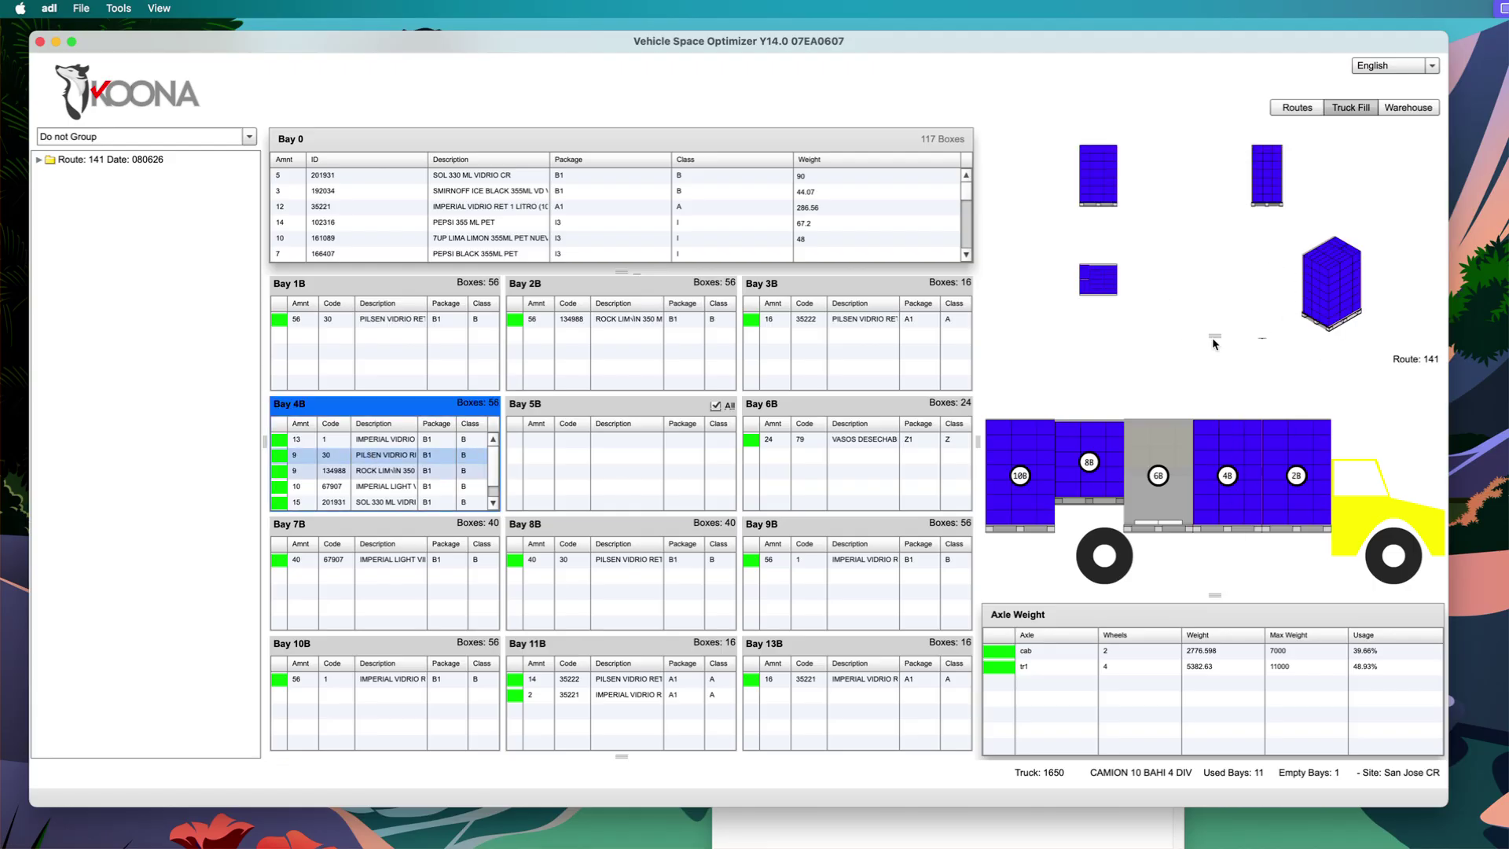
left_click_drag(1215, 337, 1214, 405)
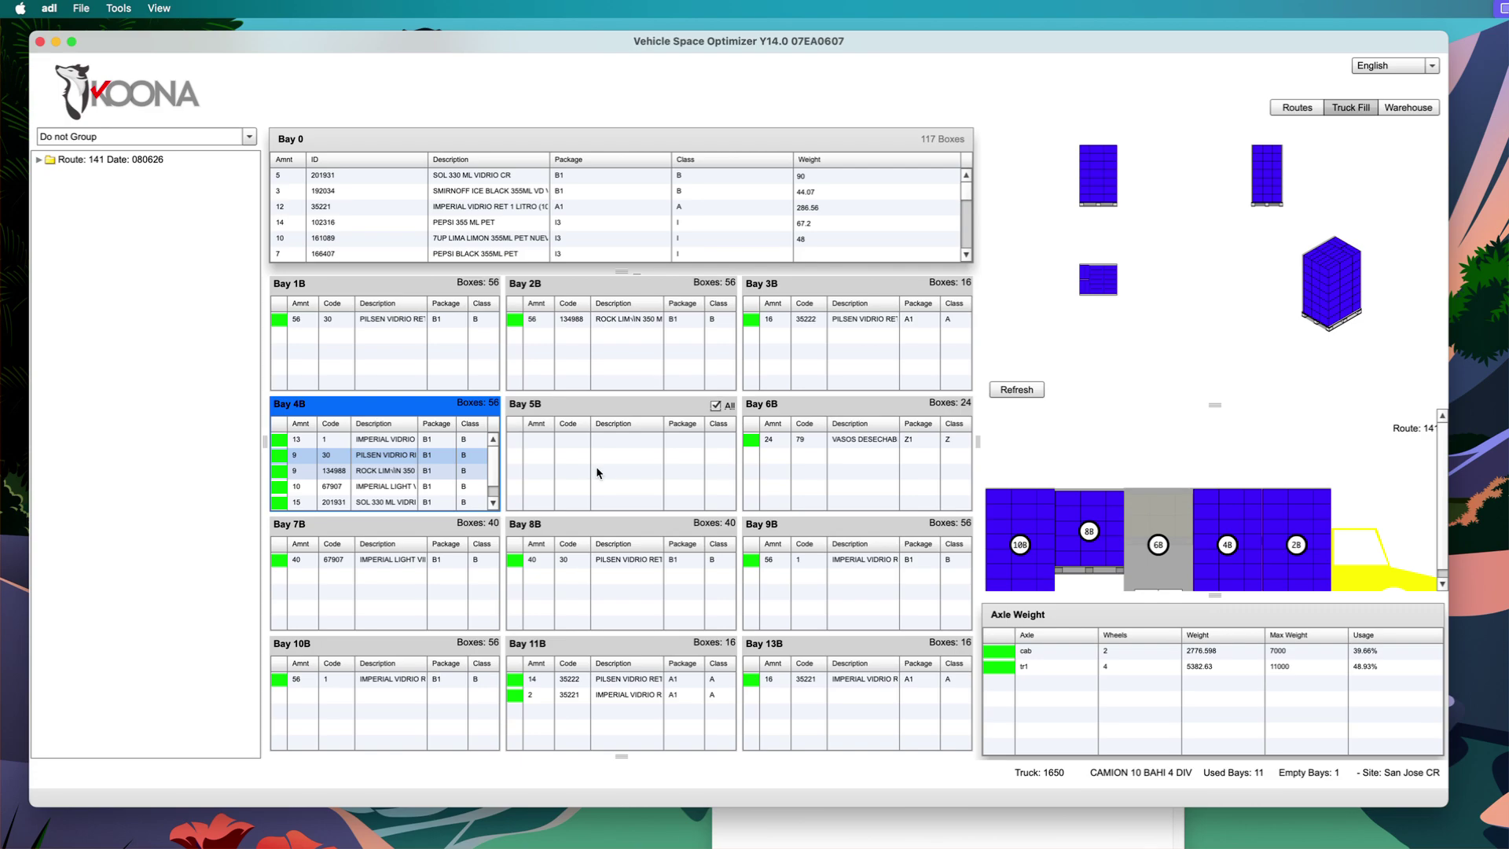
double_click(425, 490)
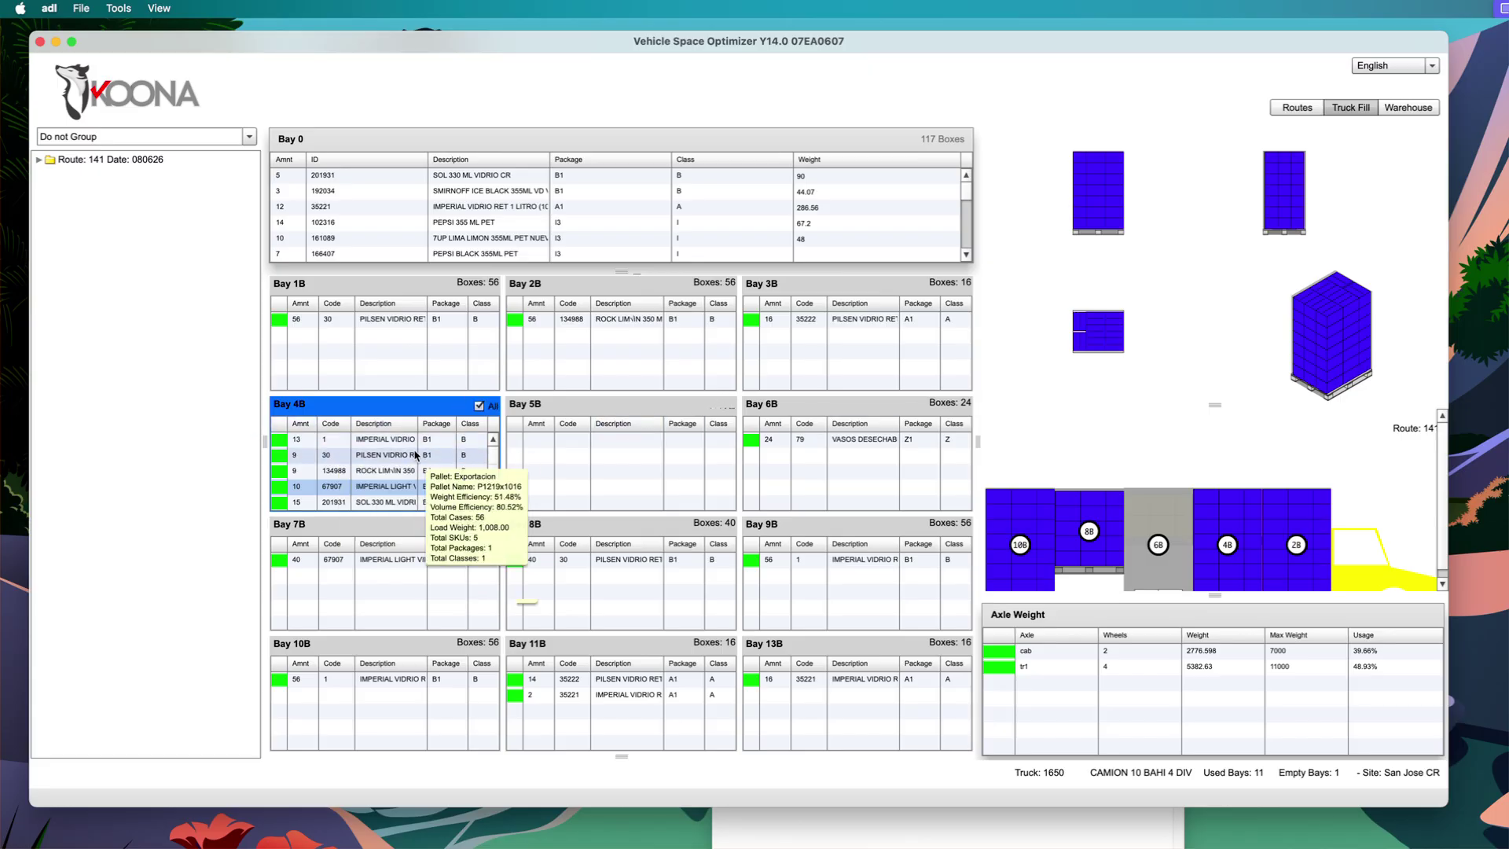
scroll(494, 470, "down", 1)
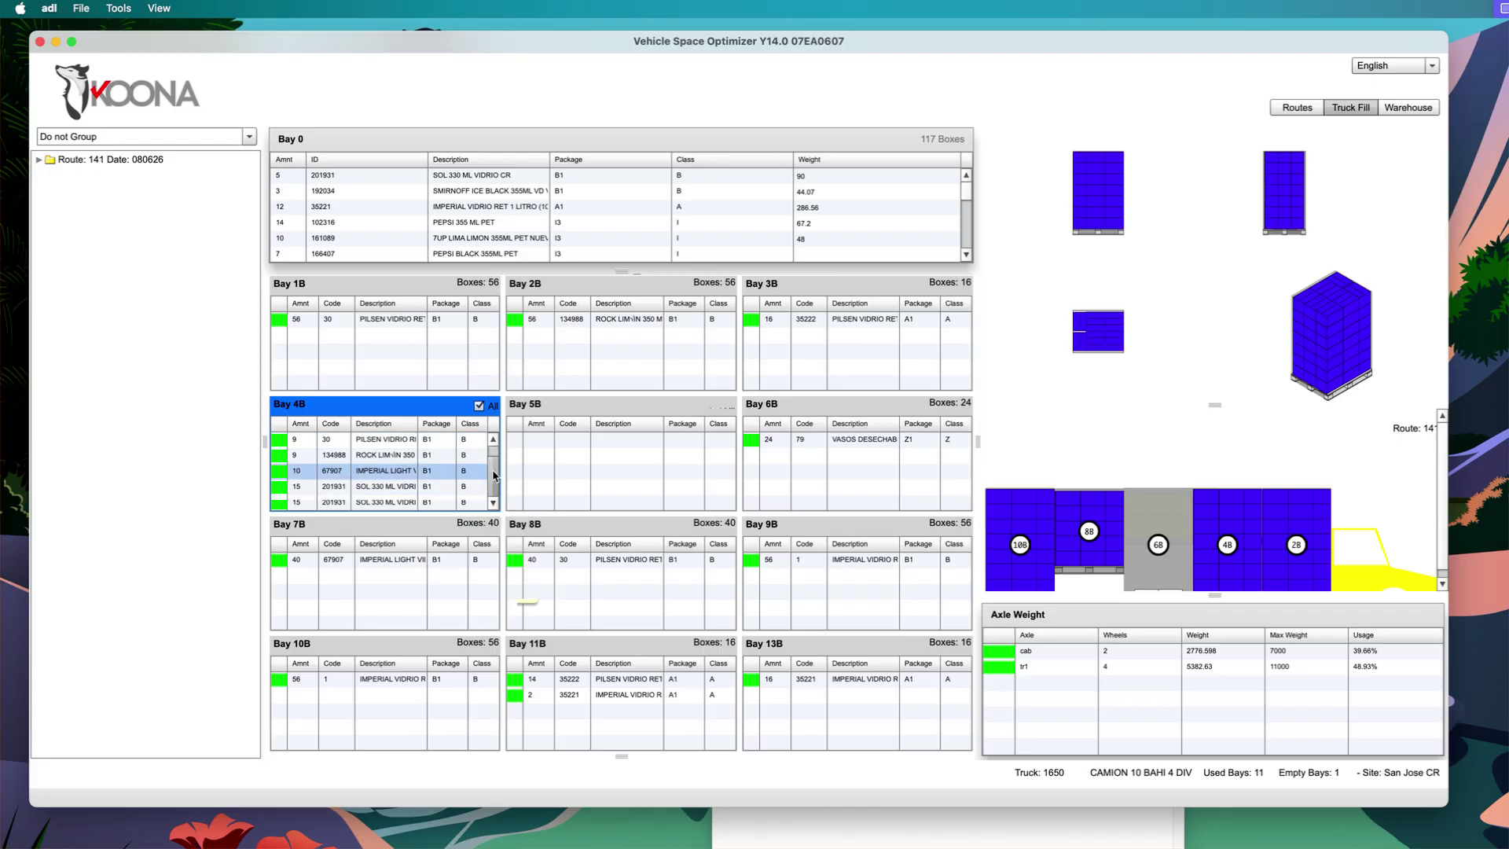
scroll(494, 465, "up", 1)
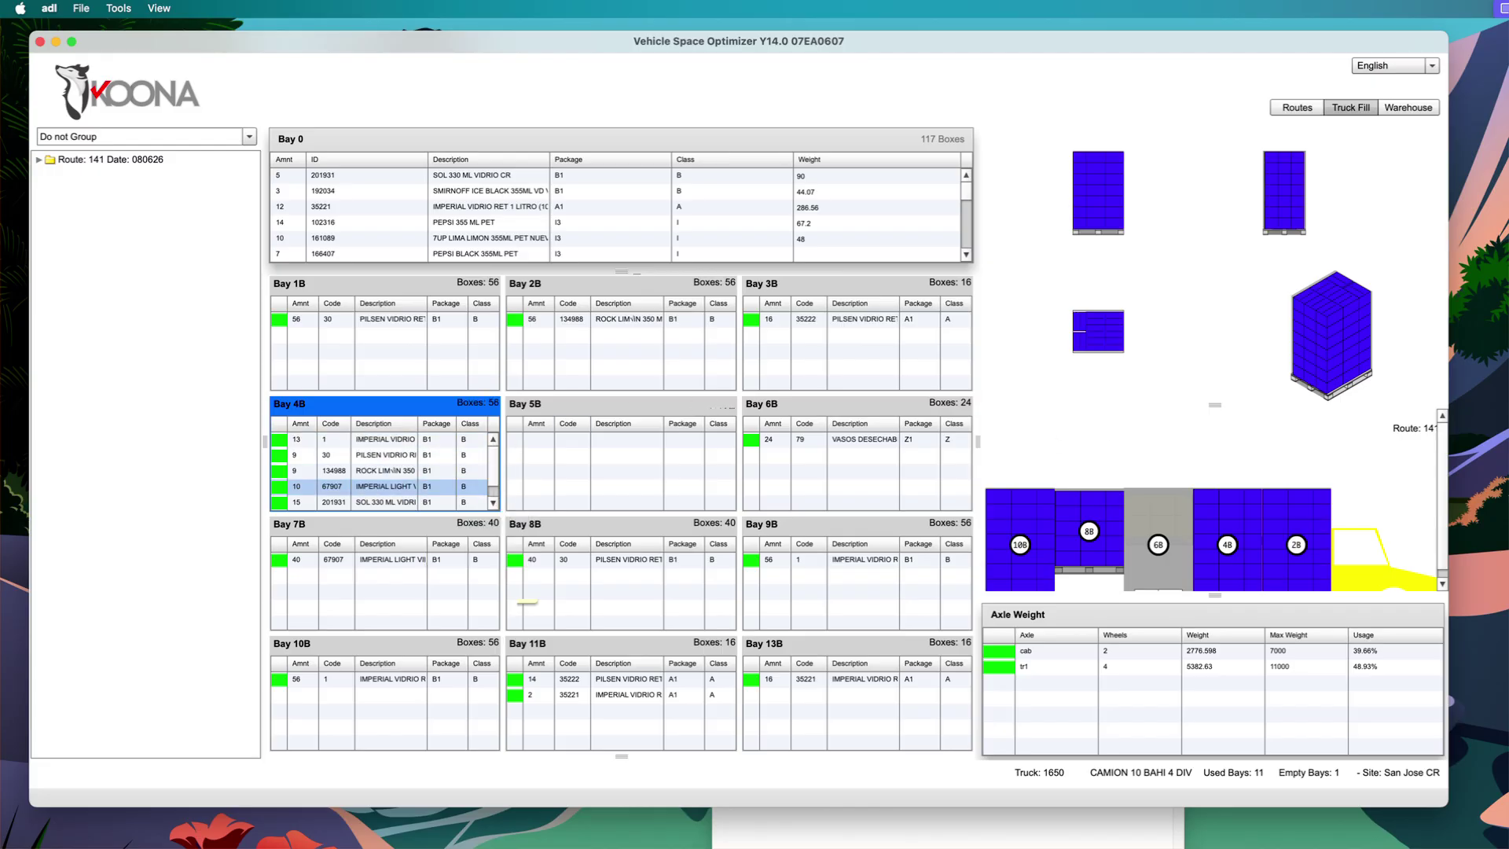
Bring back the truck's side view at its smaller size and load all Bay 0 extras into Bay 10B.
left_click_drag(1213, 404, 1210, 329)
left_click(1205, 277)
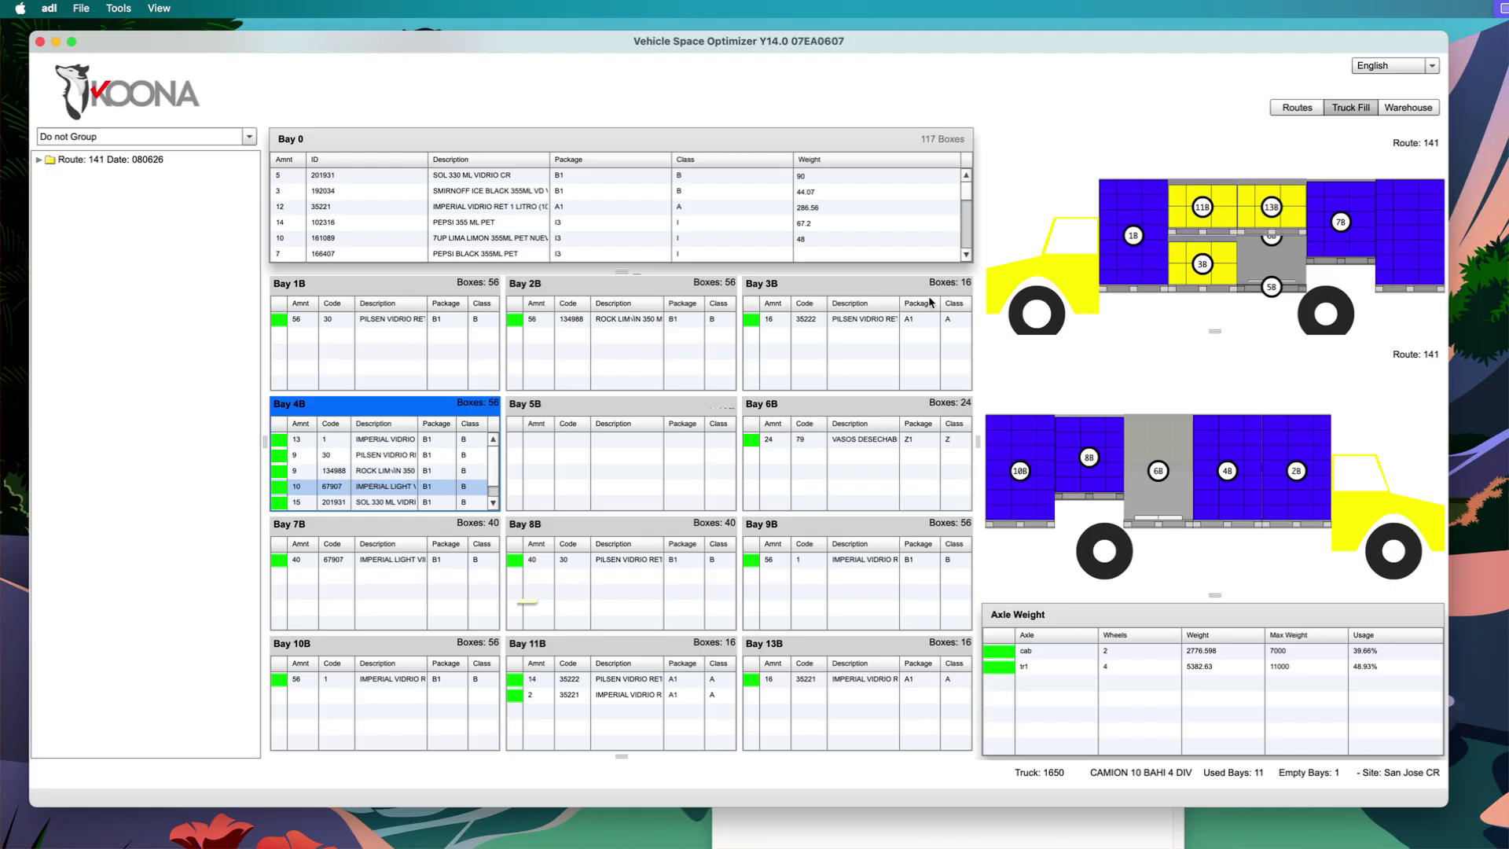
scroll(566, 192, "down", 5)
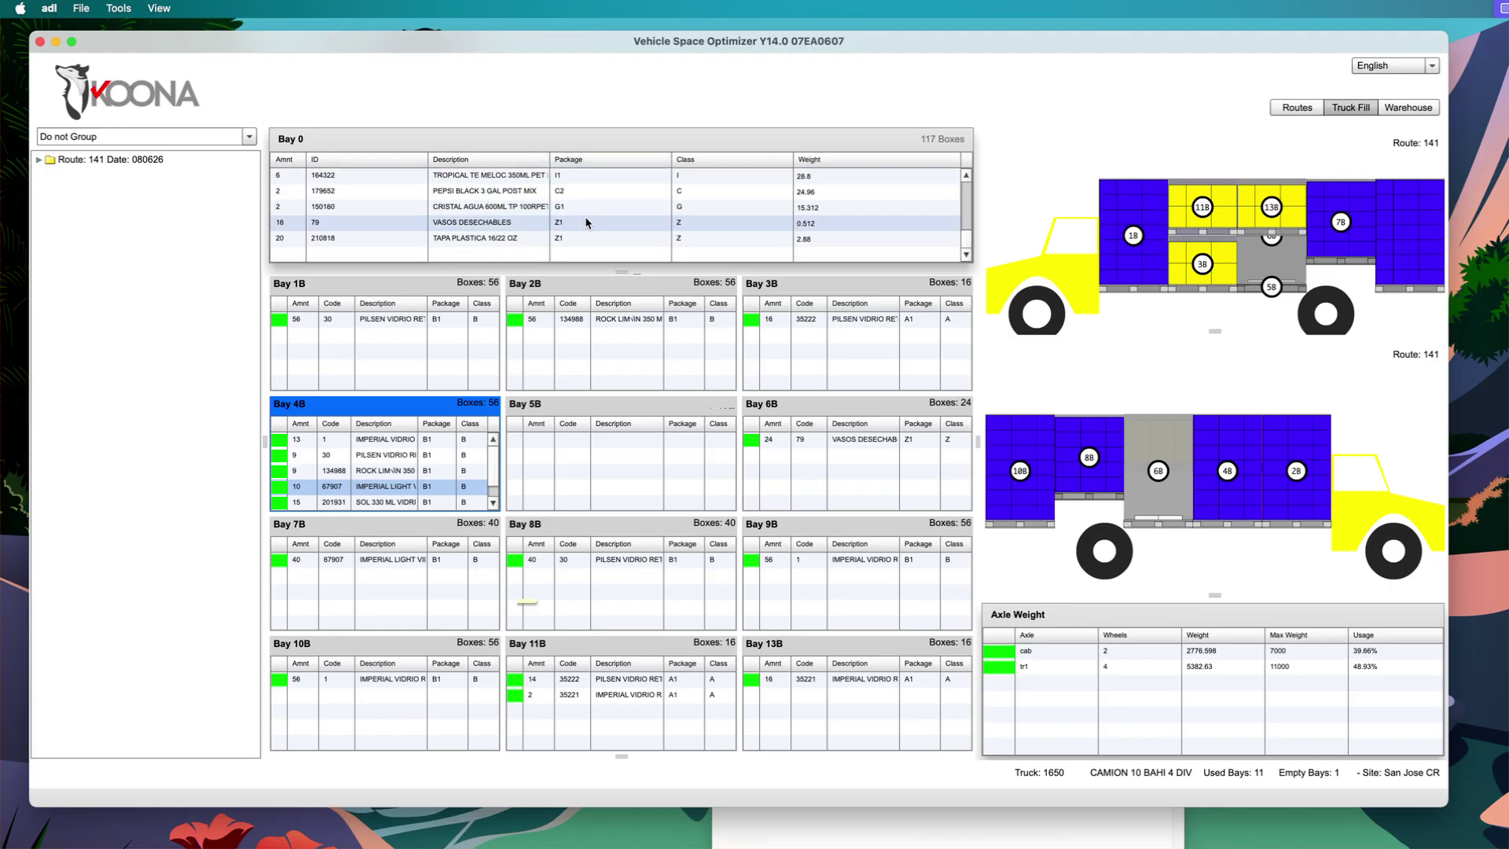
key("super+a")
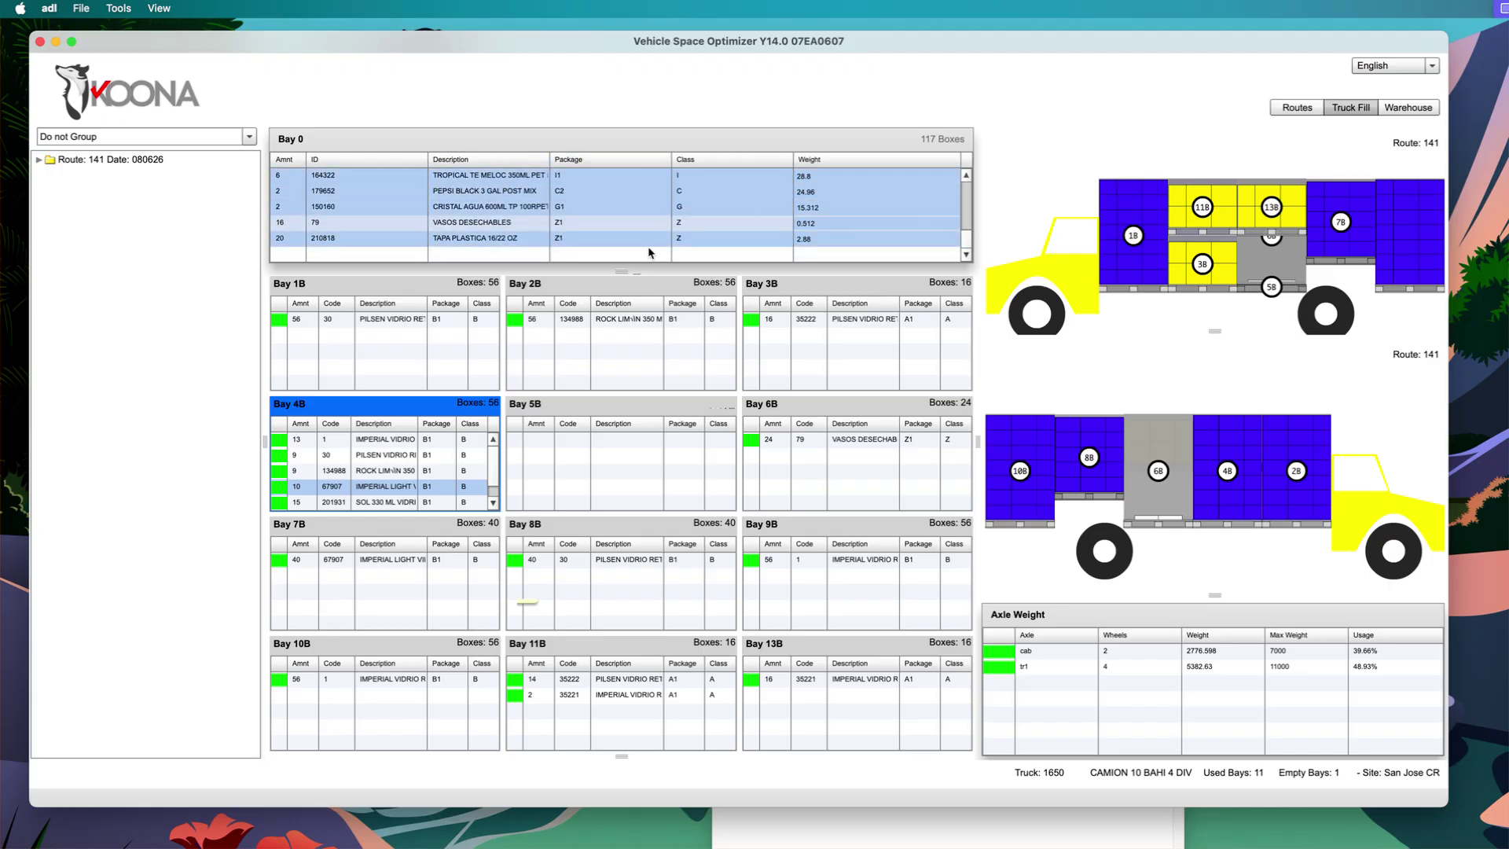
left_click_drag(564, 231, 1057, 446)
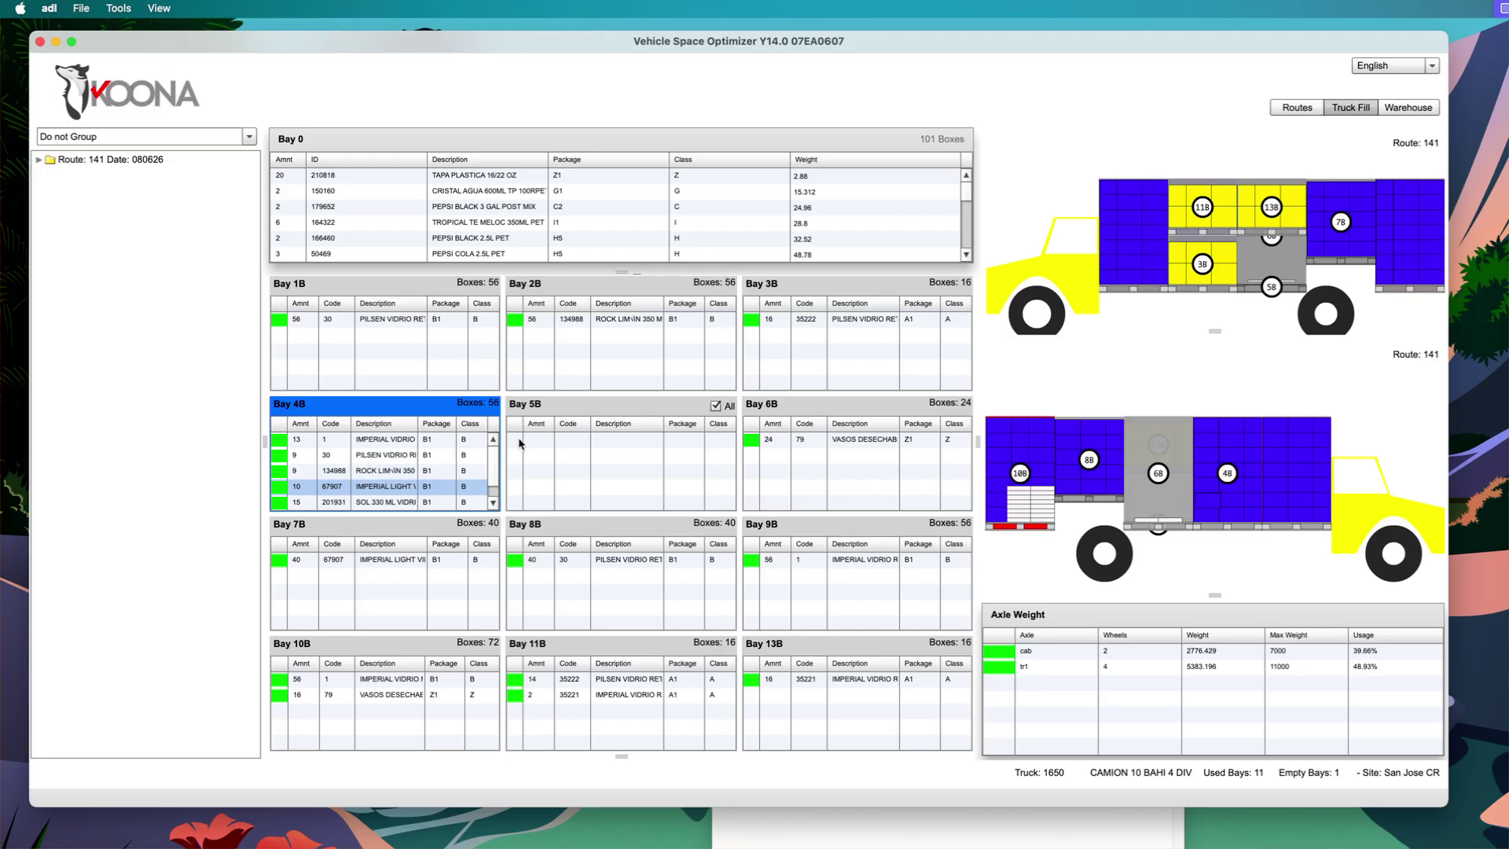
Load the extras remaining in Bay 0 into Bay 6B.
left_click(499, 177)
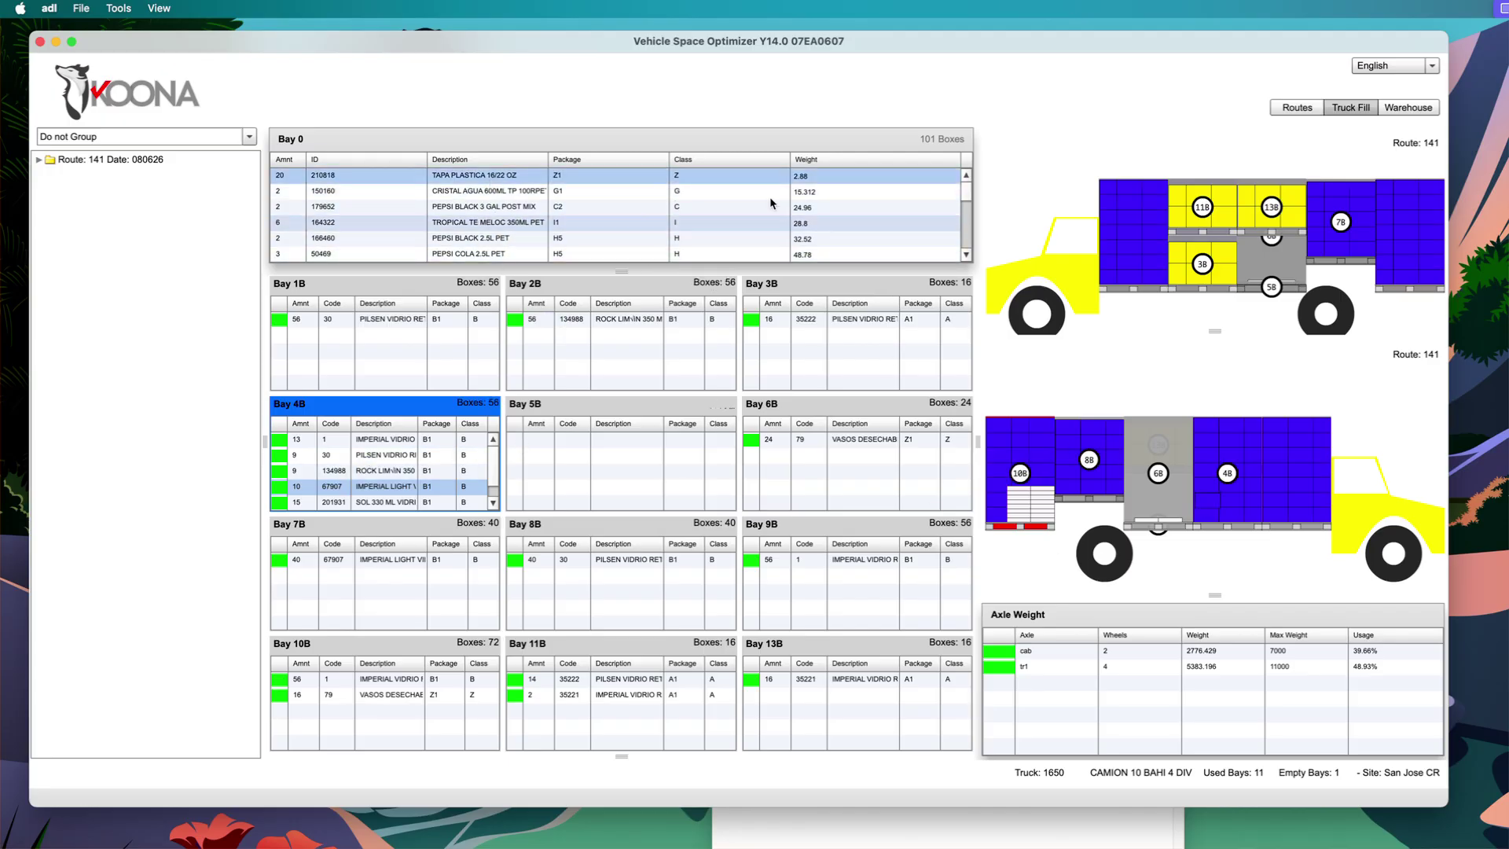
scroll(961, 243, "down", 10)
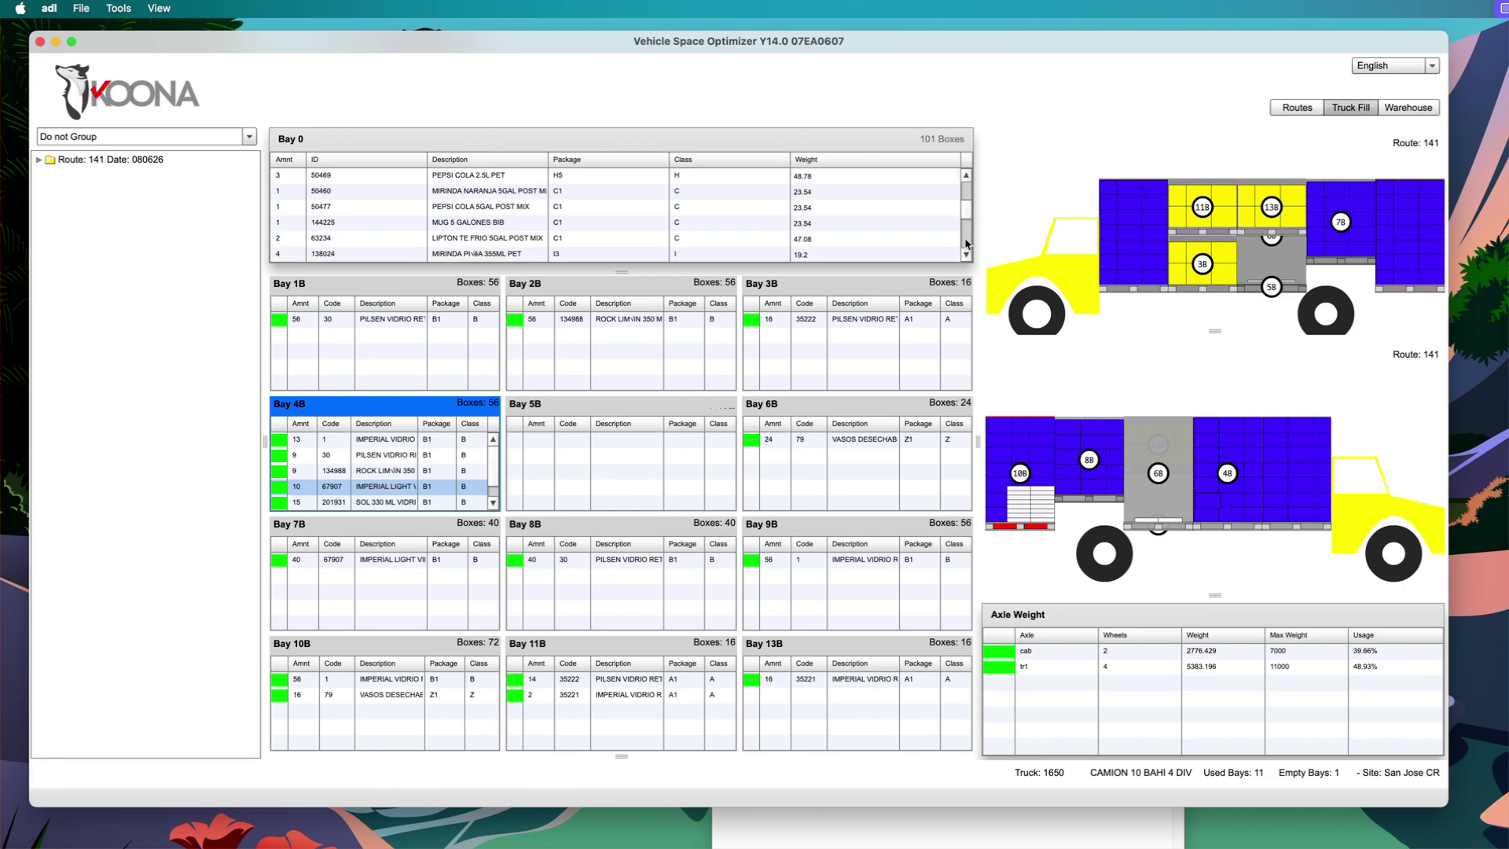
scroll(965, 250, "down", 3)
left_click_drag(593, 238, 1144, 447)
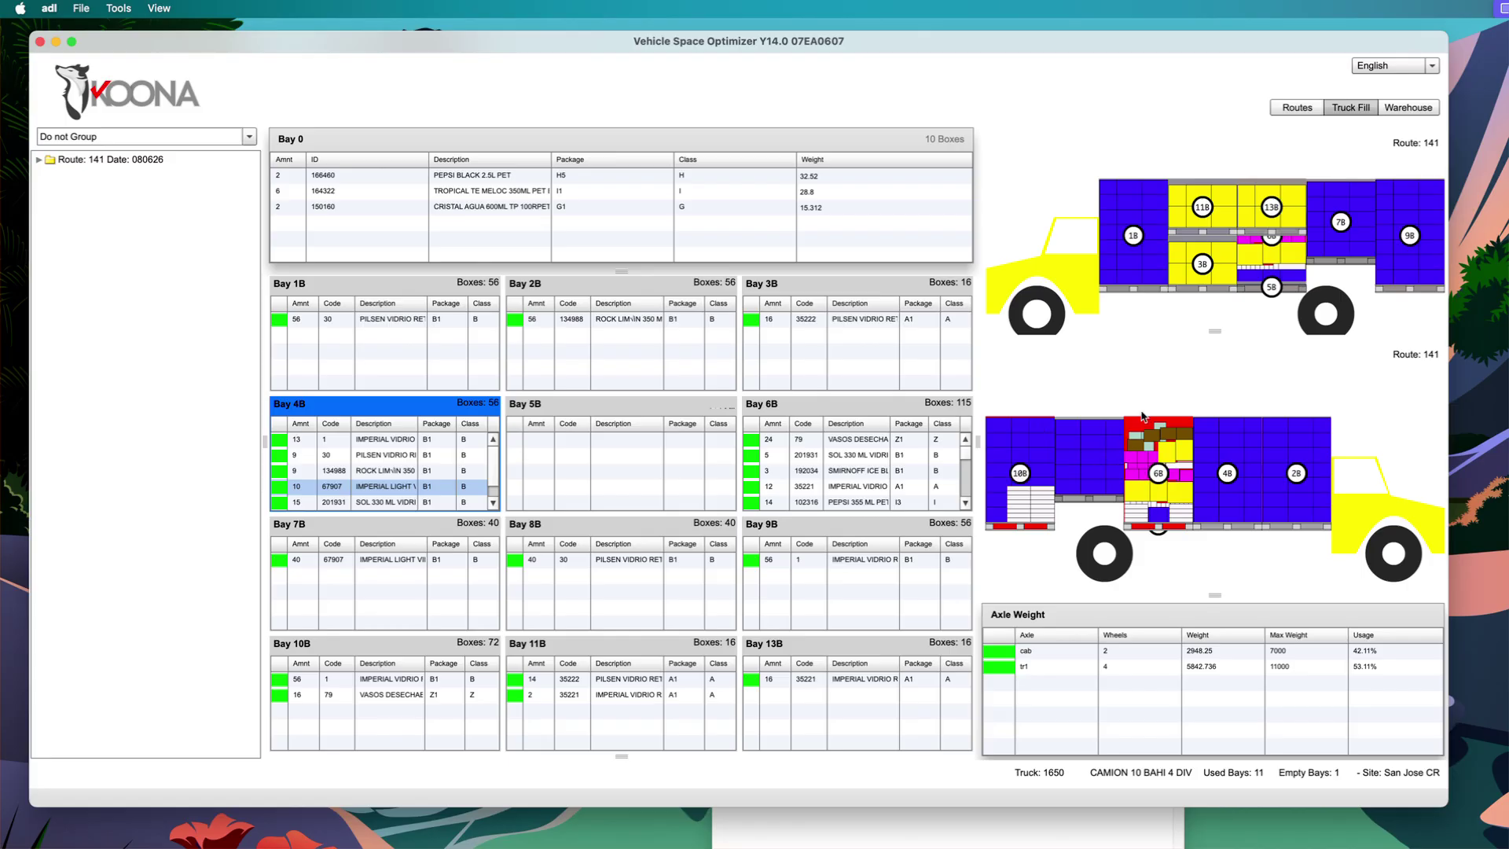
Try to load the leftover SKUs 166460, 164322 and 150160 from Bay 0 into Bay 3B.
left_click(350, 188)
left_click(350, 178)
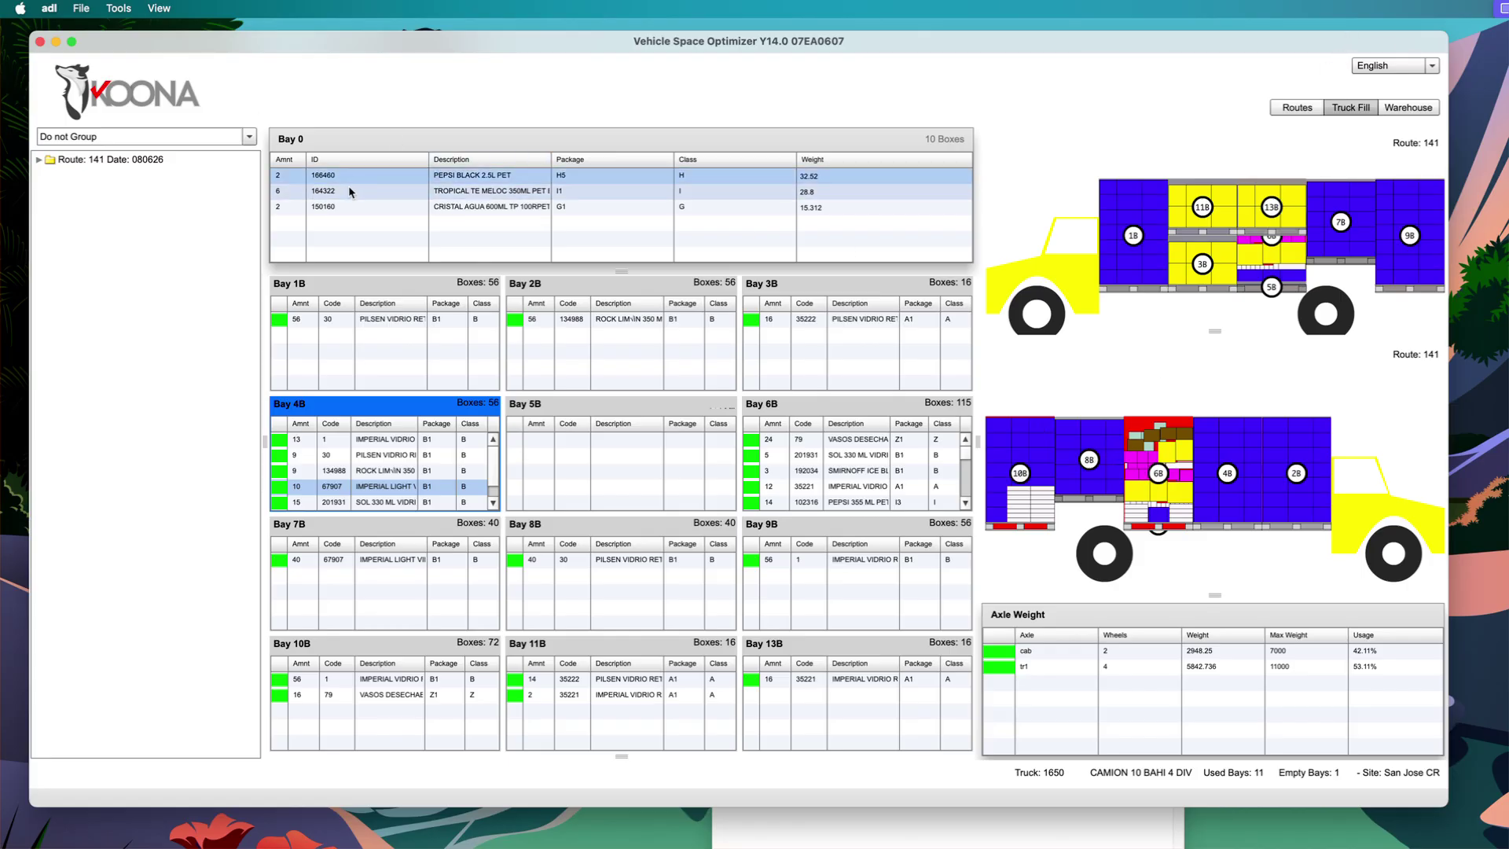
left_click(347, 202, "shift")
left_click_drag(357, 187, 1187, 265)
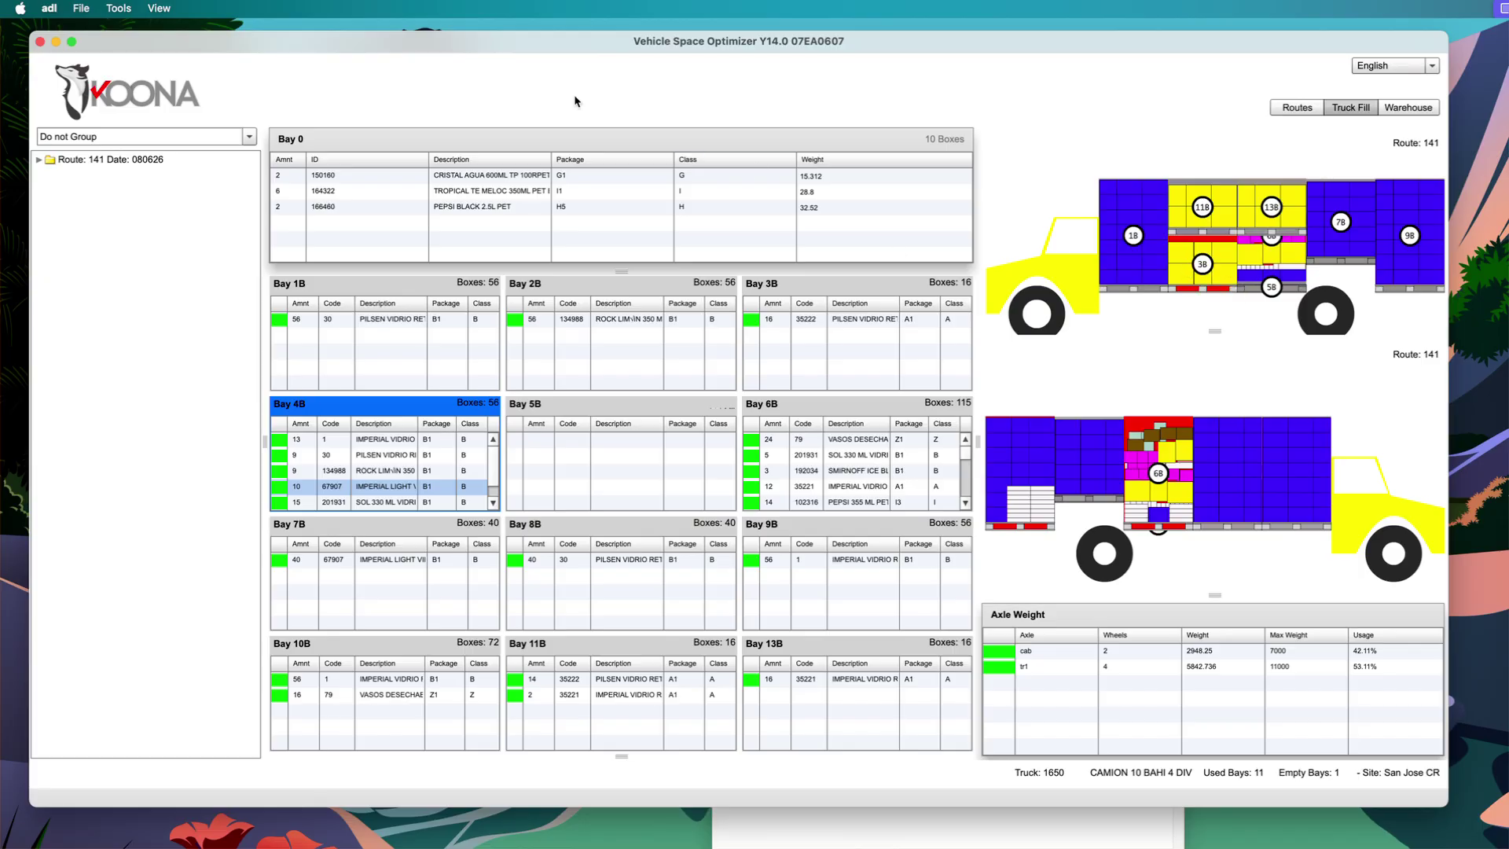
Select SKU 150160 in Bay 0 and show the pallet drawings of Bay 4B with SKU 1 selected.
left_click(416, 180)
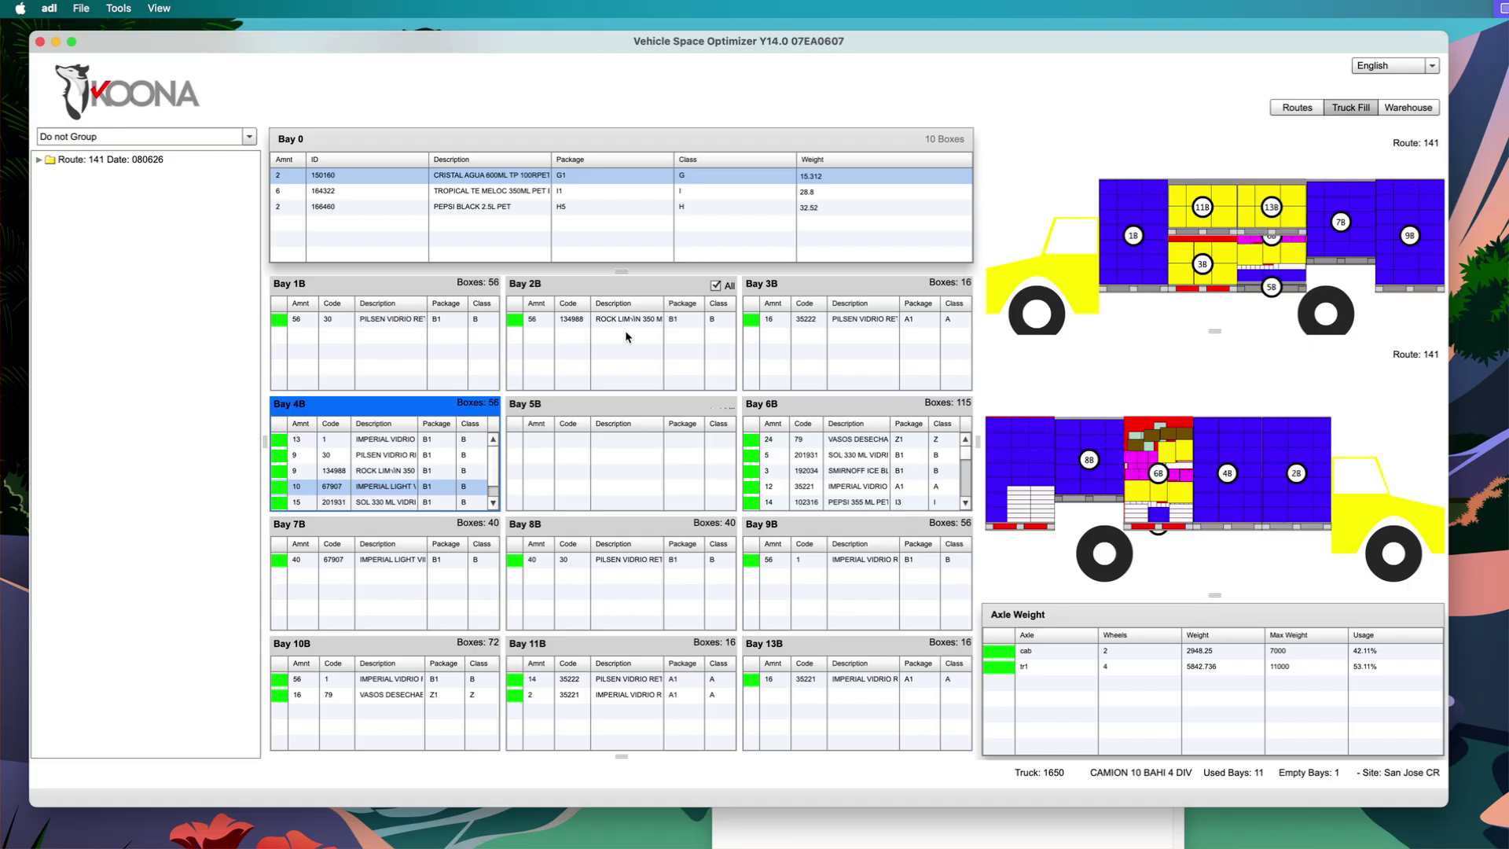
left_click(349, 445)
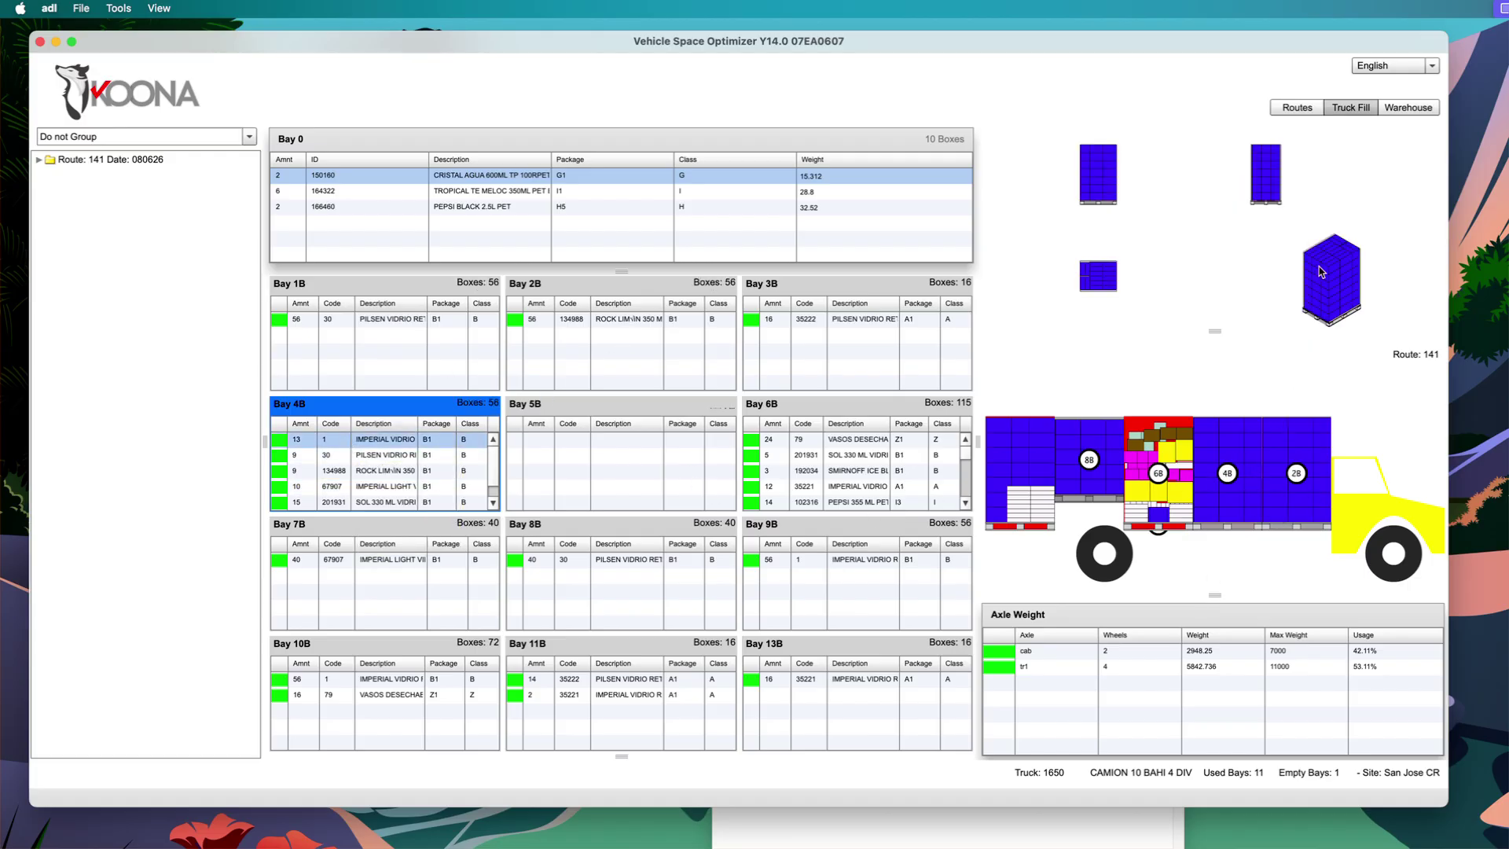